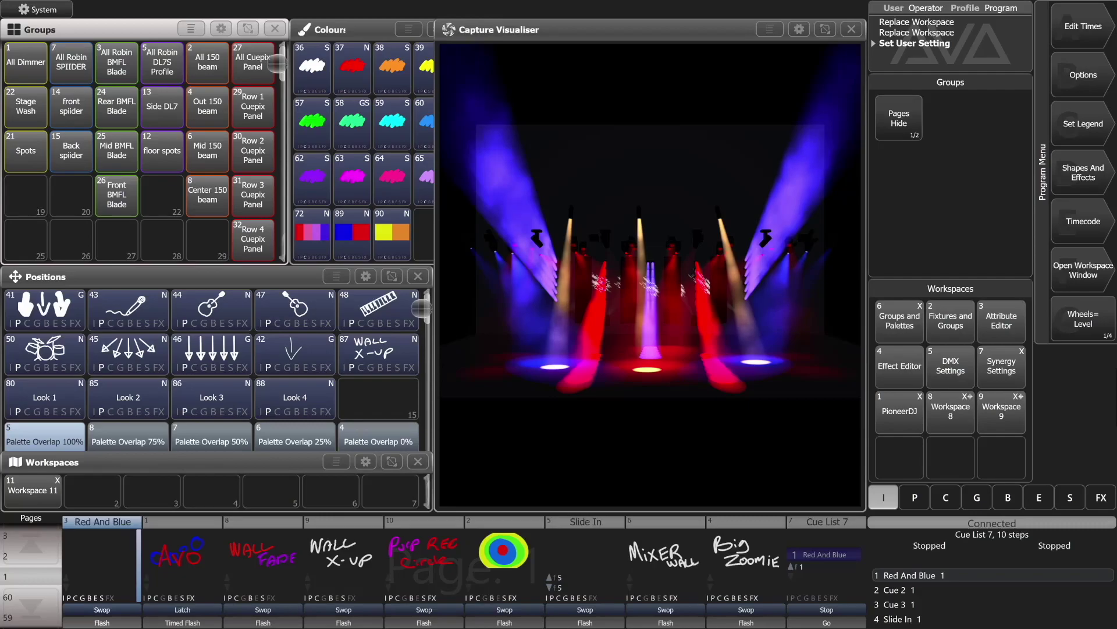
Open the Capture Visualiser Settings window and place it beside the visualiser.
{"action": "left_click", "coordinate": [1083, 269]}
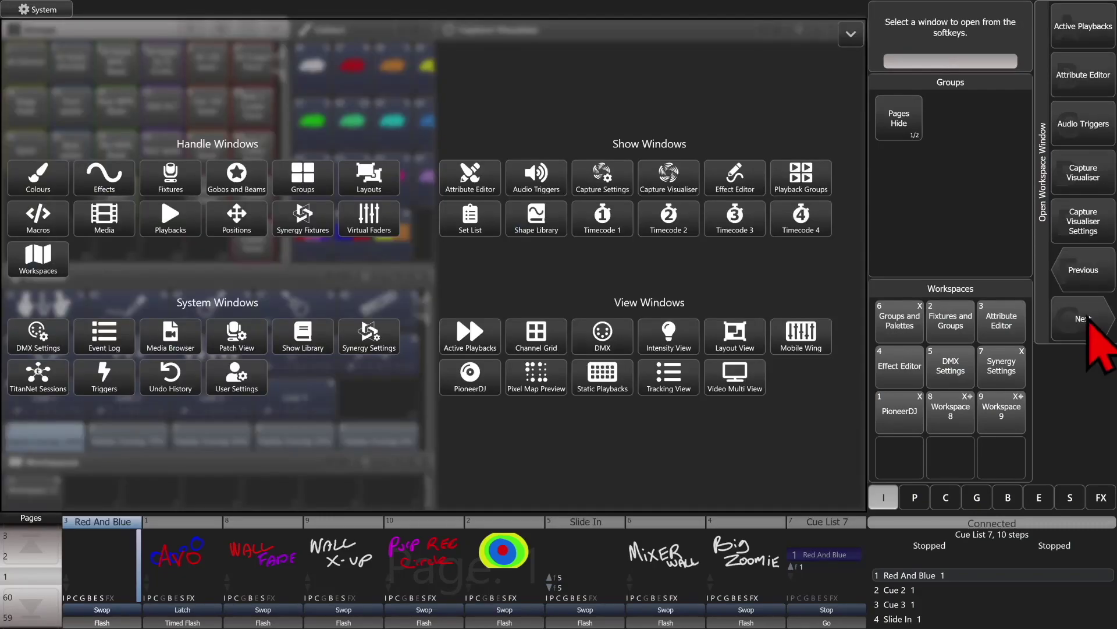
{"action": "left_click", "coordinate": [669, 174]}
{"action": "left_click", "coordinate": [605, 175]}
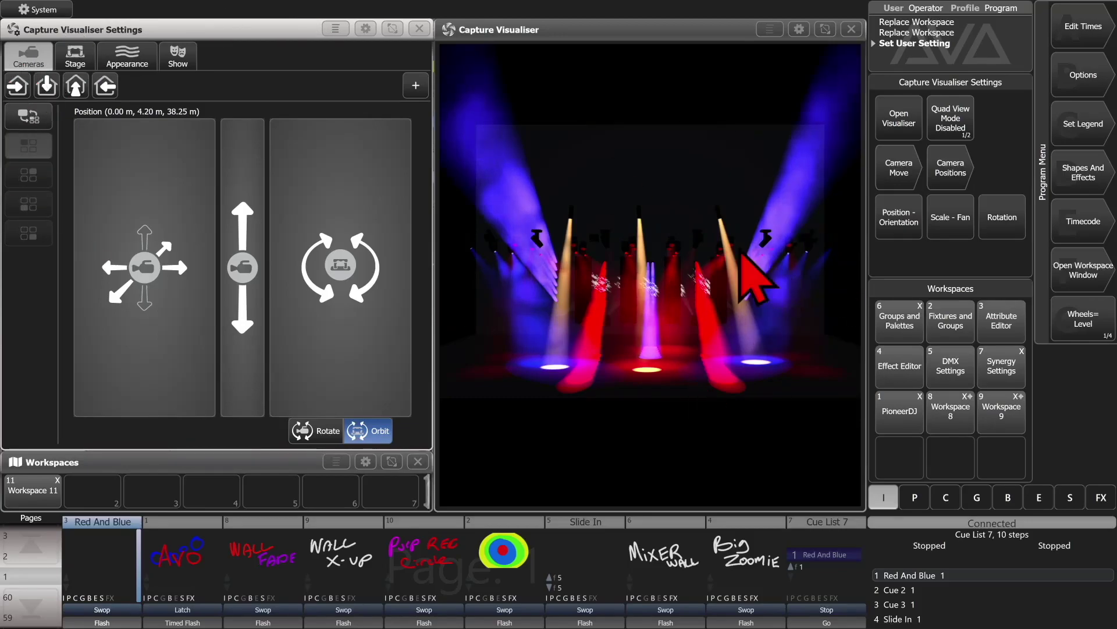
Try the side, top, front and opposite-side camera presets, finishing on the front view.
{"action": "left_click", "coordinate": [29, 111]}
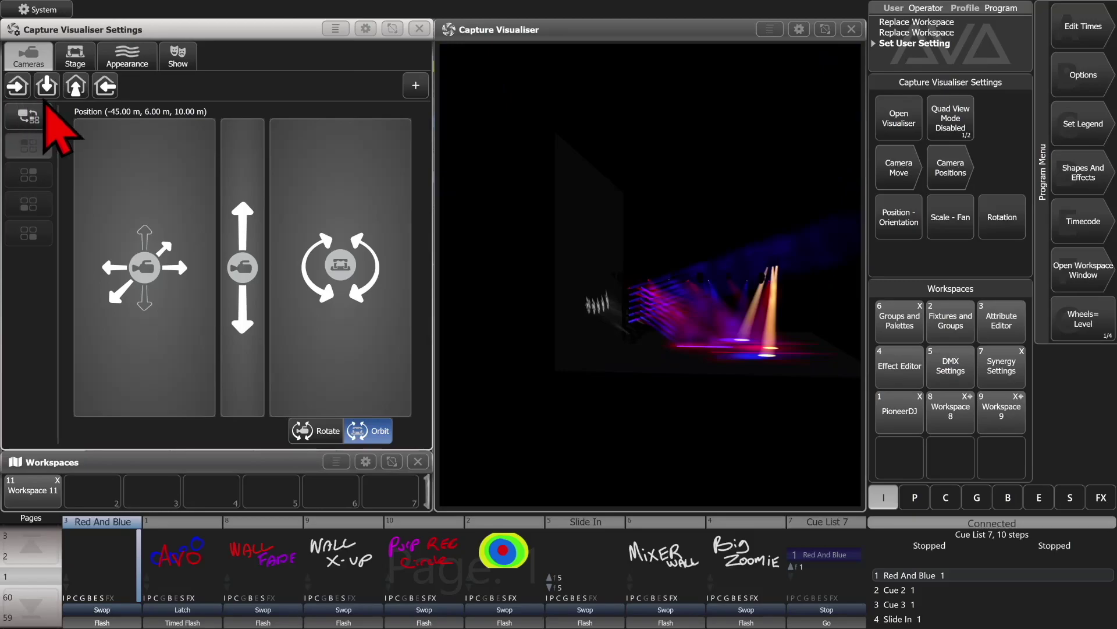
{"action": "left_click", "coordinate": [46, 87]}
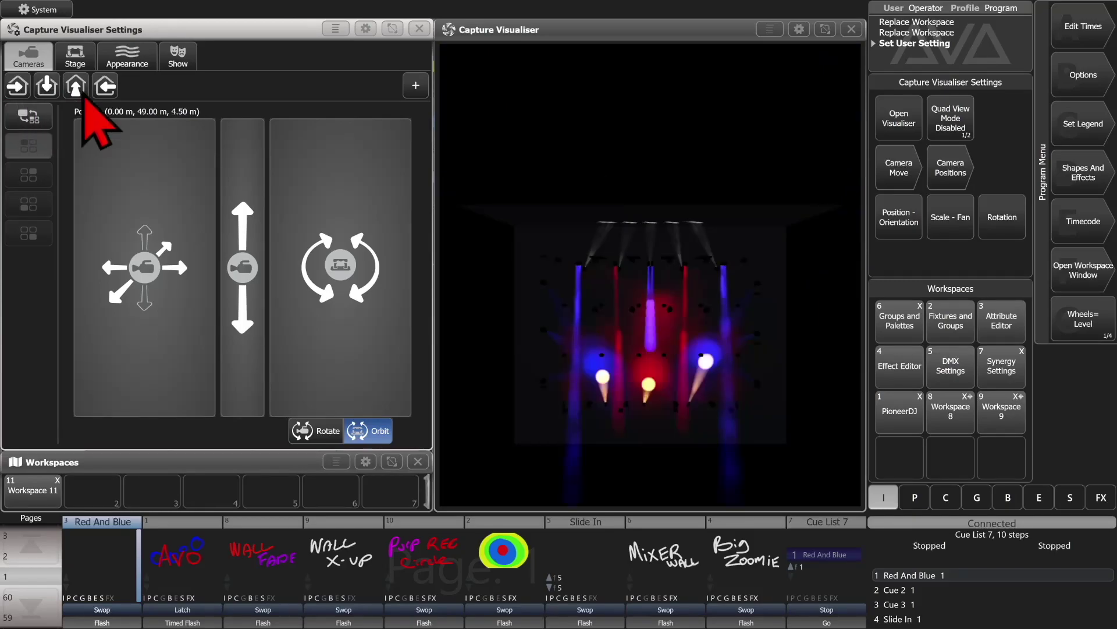
{"action": "left_click", "coordinate": [80, 89]}
{"action": "left_click", "coordinate": [105, 87]}
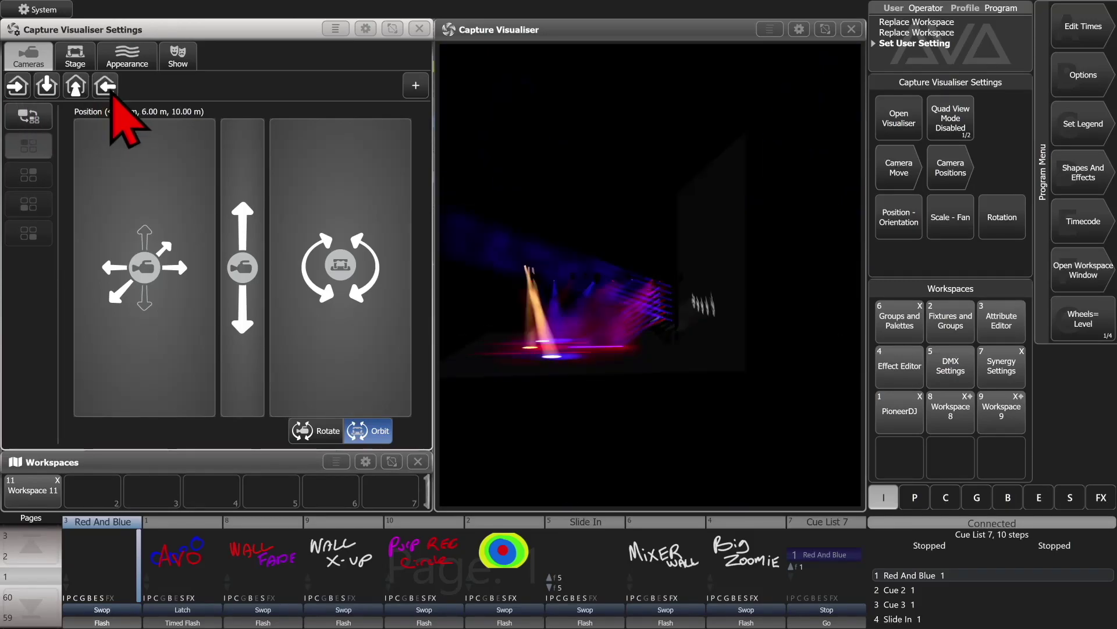
{"action": "left_click", "coordinate": [75, 86]}
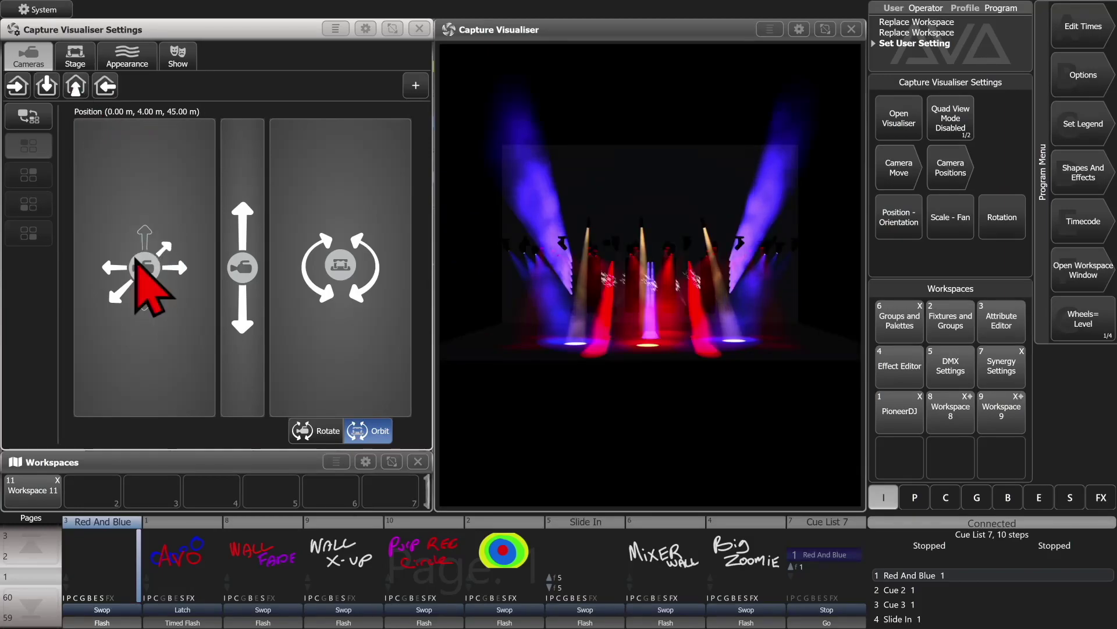
Move and turn the camera to a raised straight-on view, then show its position and zoom values.
{"action": "left_click_drag", "start_coordinate": [149, 267], "coordinate": [364, 291]}
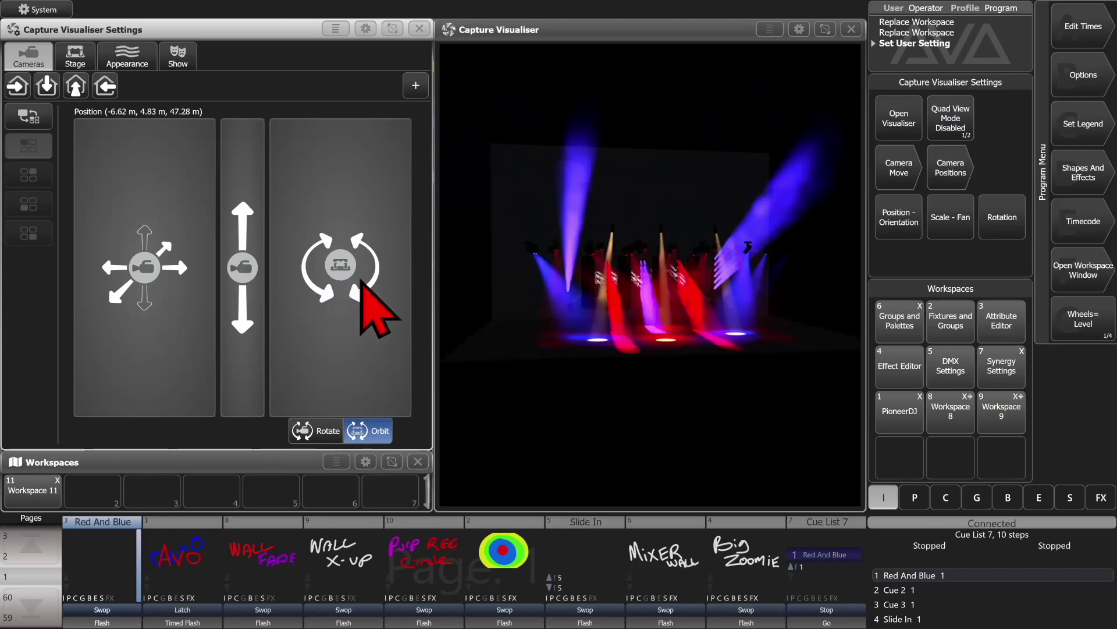
{"action": "left_click", "coordinate": [324, 434]}
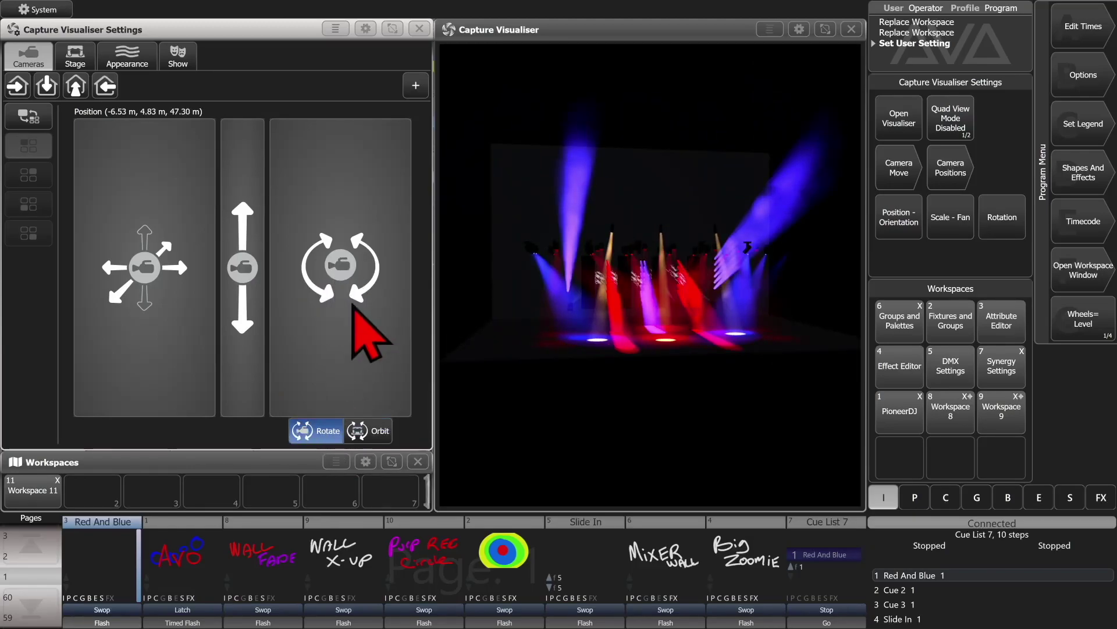
{"action": "left_click_drag", "start_coordinate": [353, 306], "coordinate": [386, 336]}
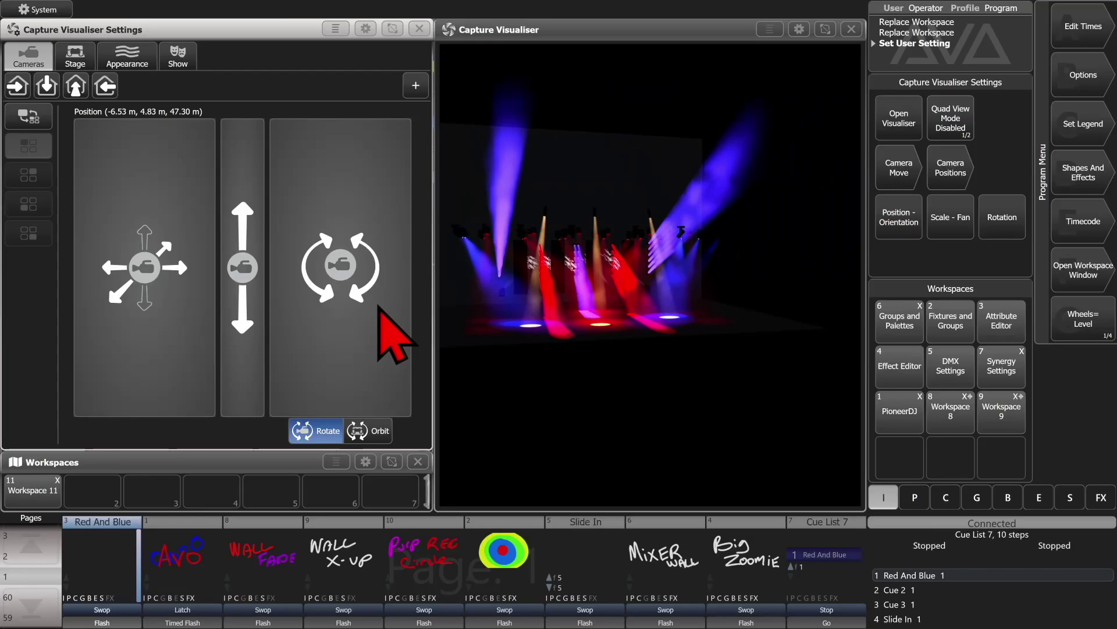
{"action": "left_click", "coordinate": [372, 431]}
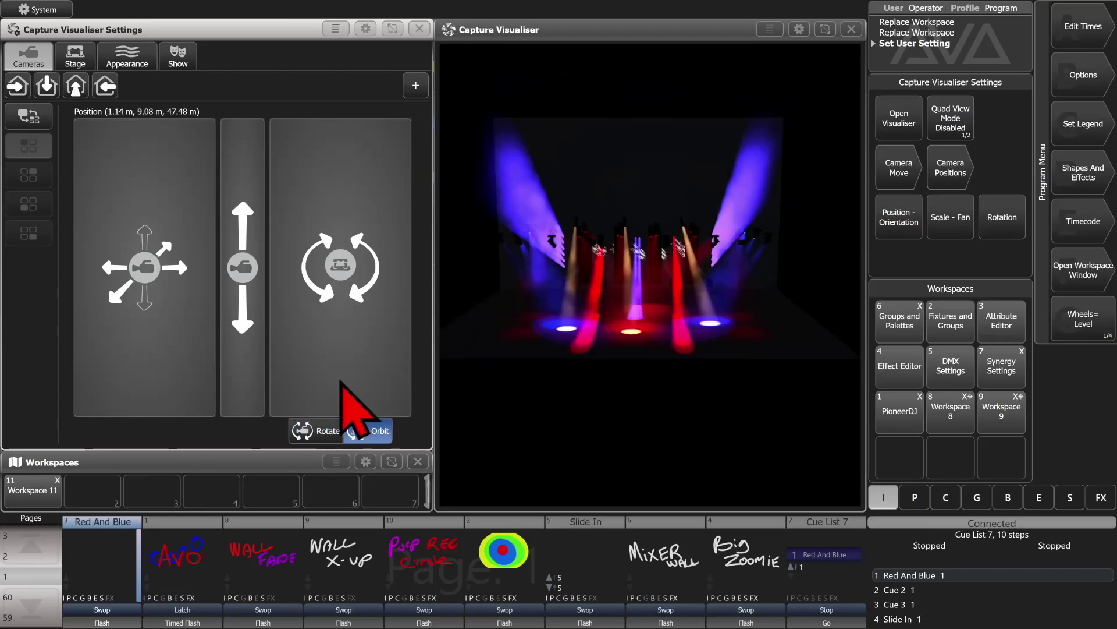
{"action": "left_click", "coordinate": [122, 295]}
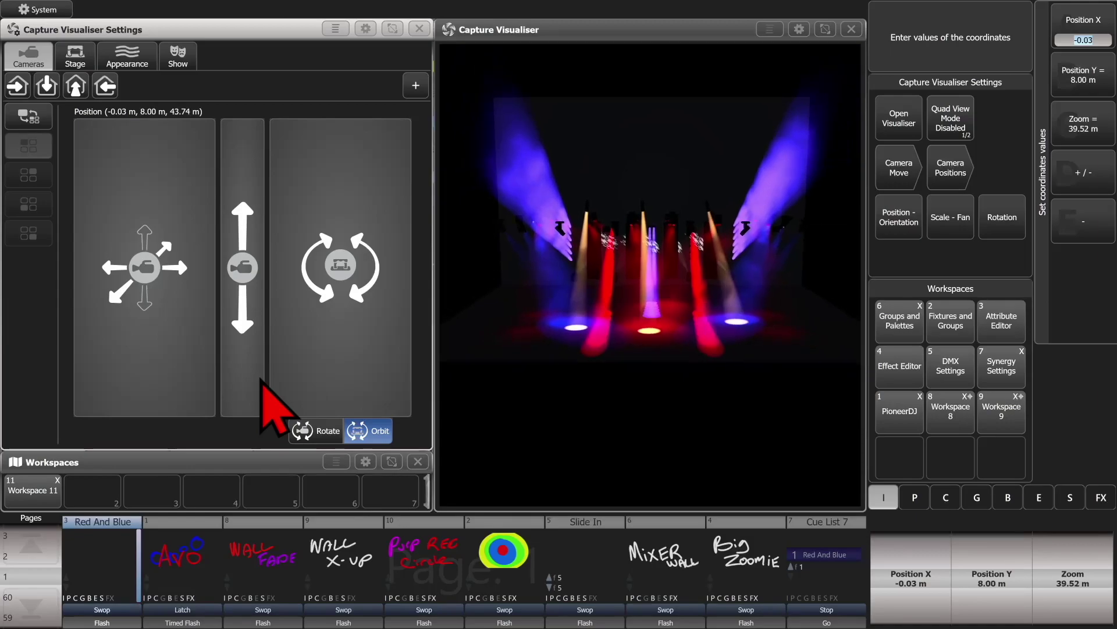
Adjust Orientation X/Y/Z for a level head-on view at (-1.32 m, 3.89 m, 44.17 m) in Rotate mode.
{"action": "left_click", "coordinate": [327, 297]}
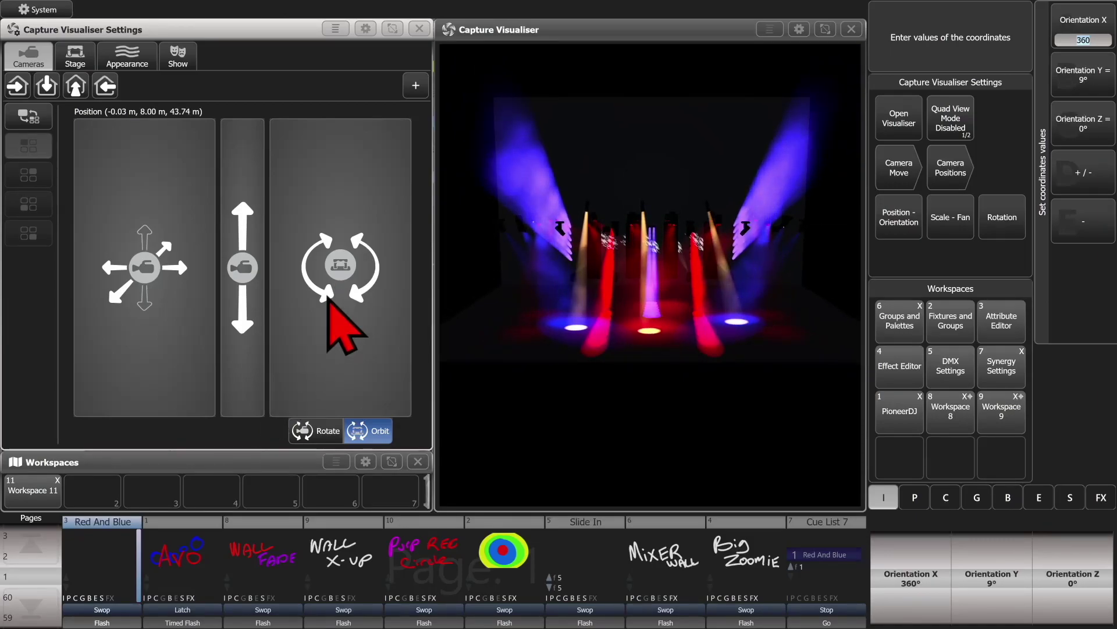
{"action": "scroll", "coordinate": [328, 296], "scroll_direction": "down", "scroll_amount": 5}
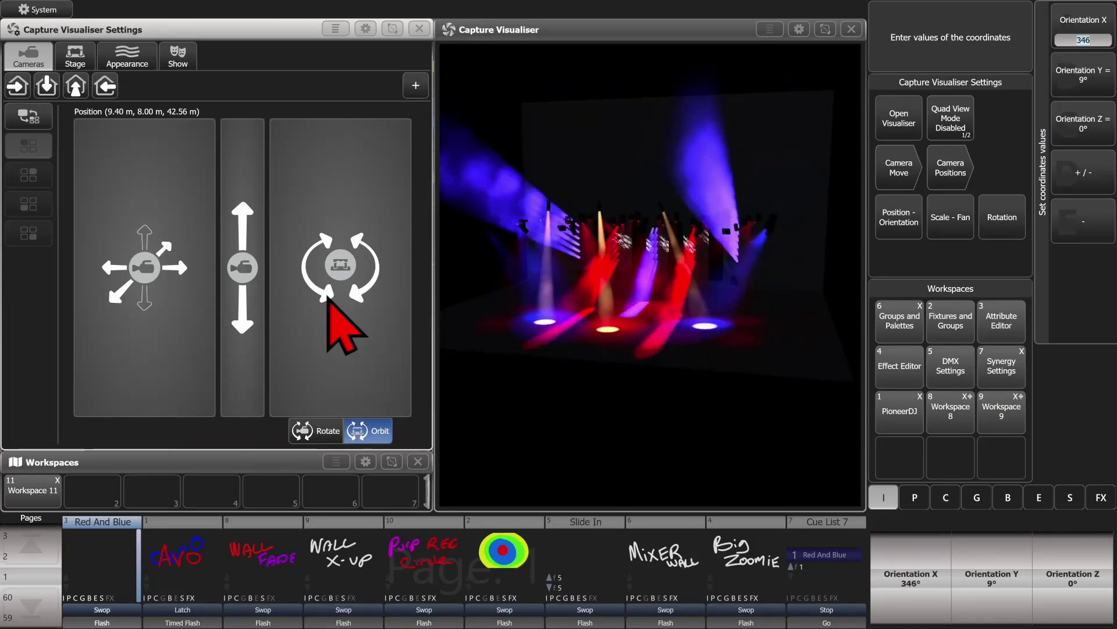
{"action": "scroll", "coordinate": [328, 296], "scroll_direction": "up", "scroll_amount": 6}
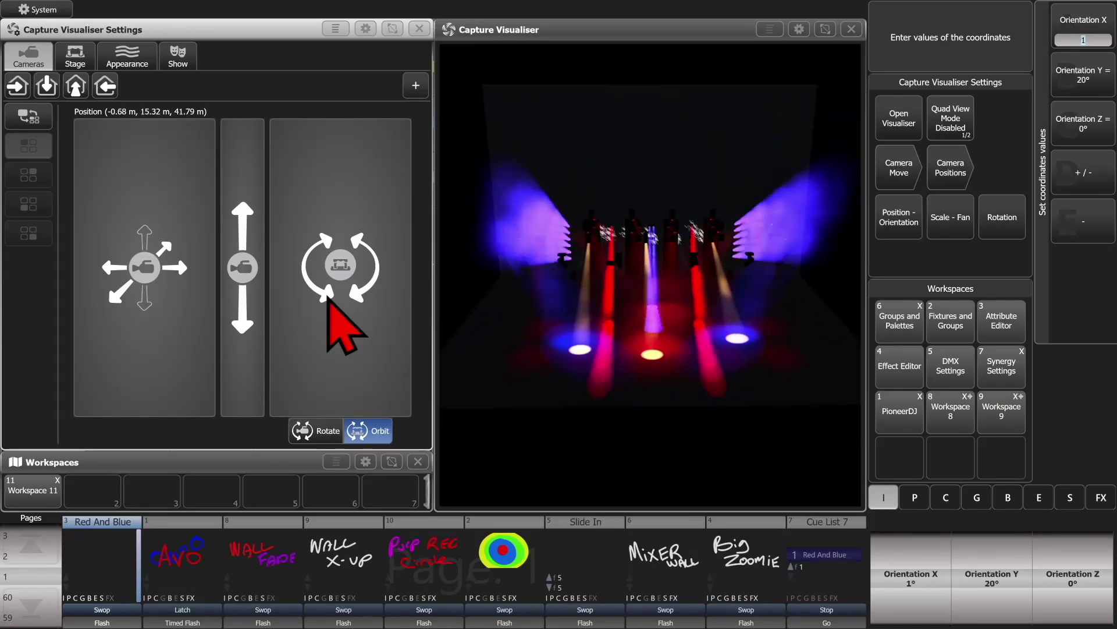
{"action": "scroll", "coordinate": [327, 297], "scroll_direction": "up", "scroll_amount": 4}
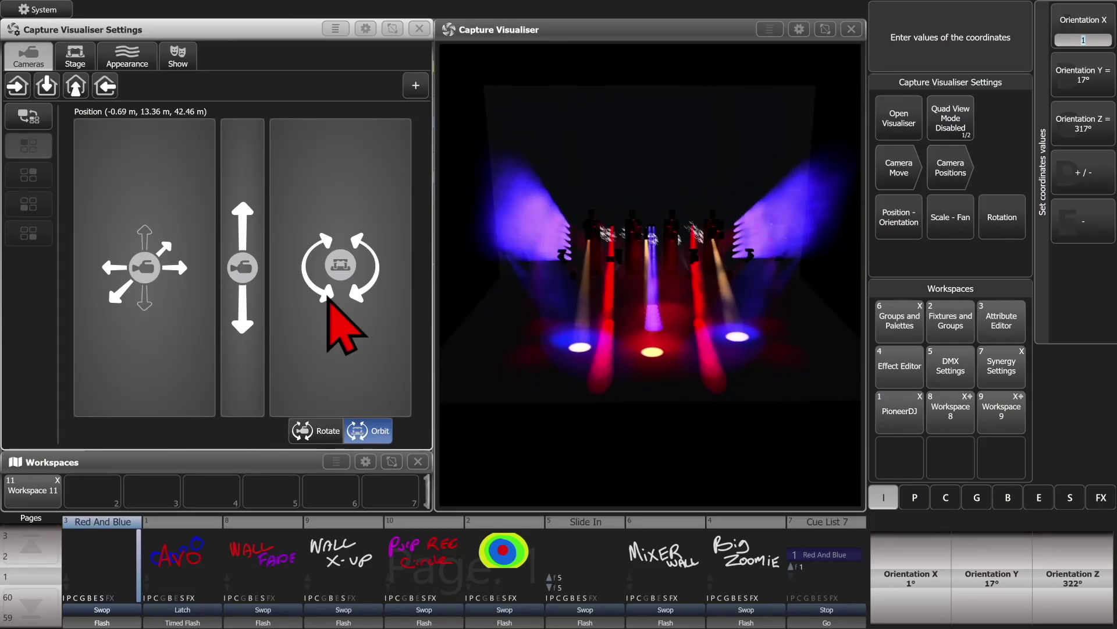
{"action": "scroll", "coordinate": [328, 298], "scroll_direction": "down", "scroll_amount": 8}
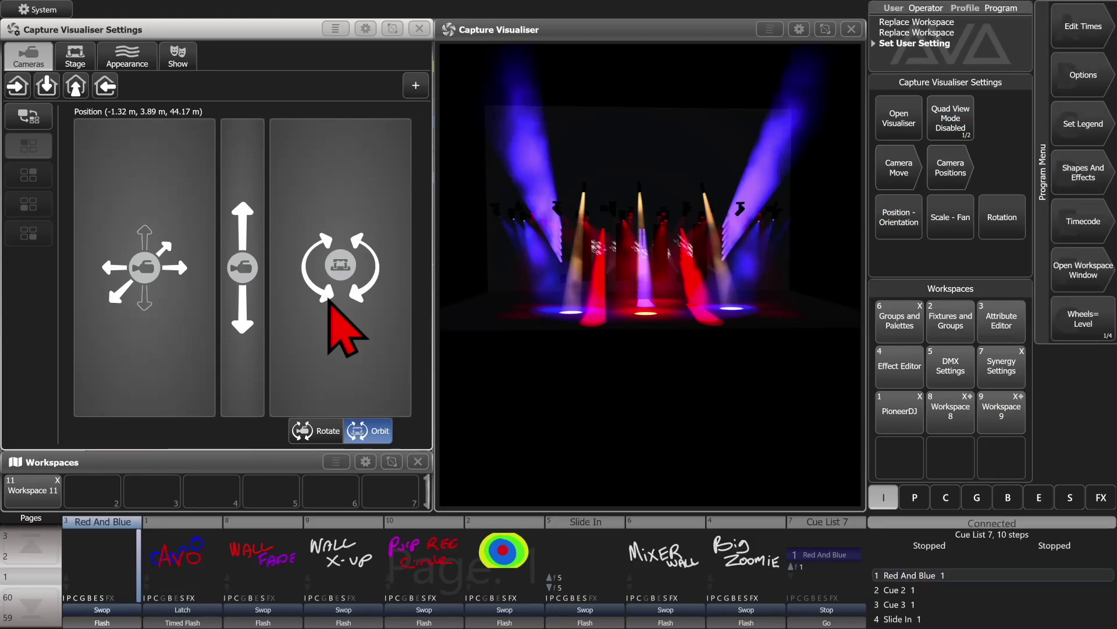
{"action": "left_click", "coordinate": [327, 432]}
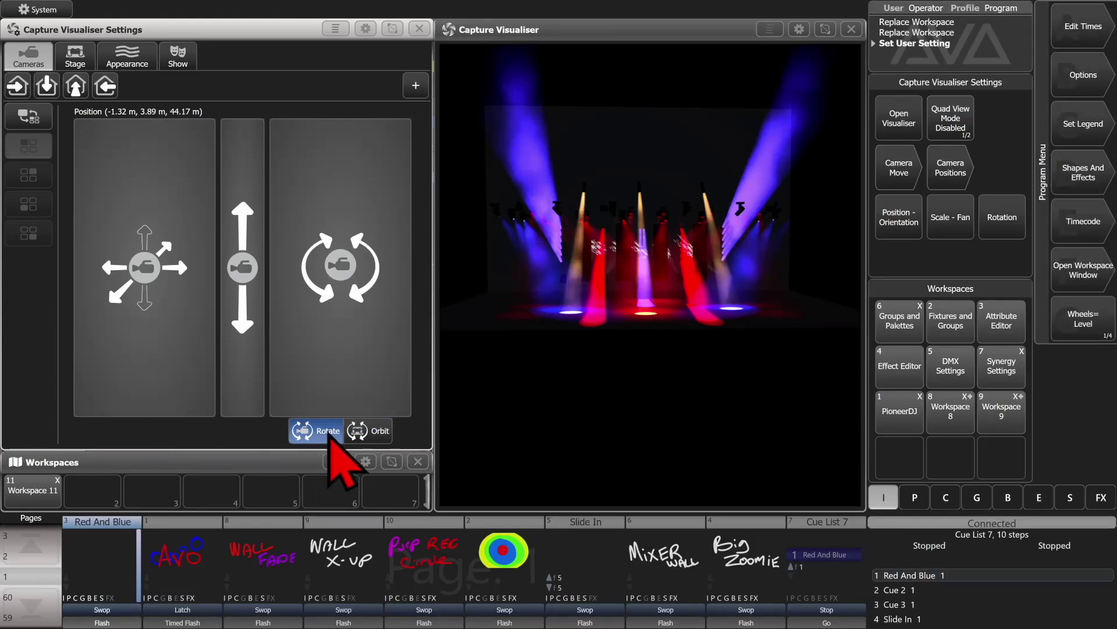
{"action": "left_click", "coordinate": [326, 293]}
{"action": "scroll", "coordinate": [327, 297], "scroll_direction": "up", "scroll_amount": 1}
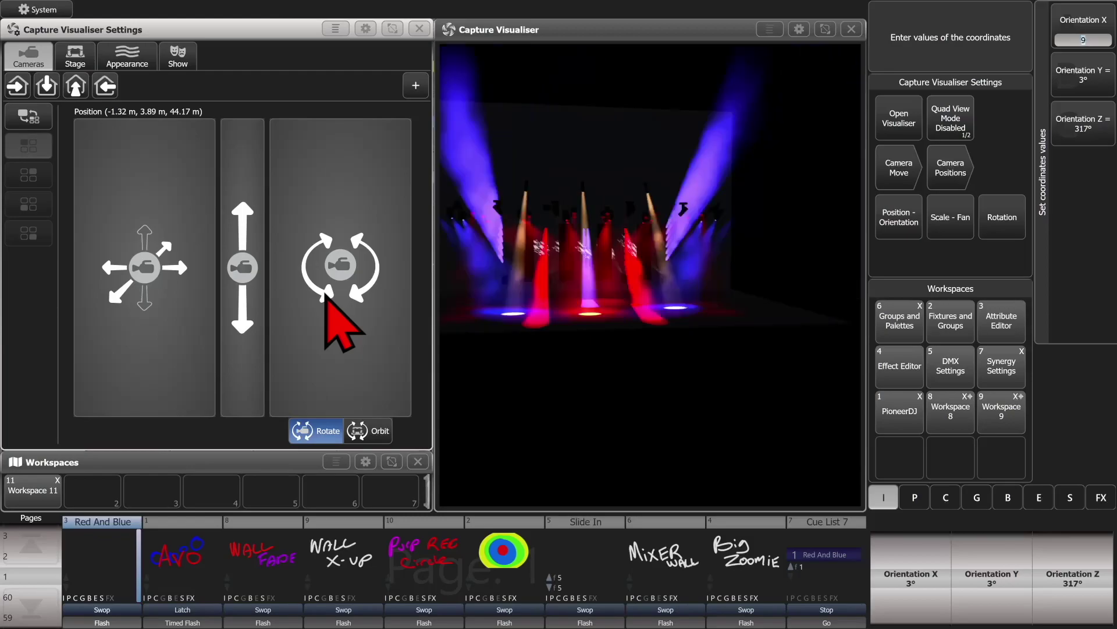
{"action": "scroll", "coordinate": [326, 294], "scroll_direction": "down", "scroll_amount": 4}
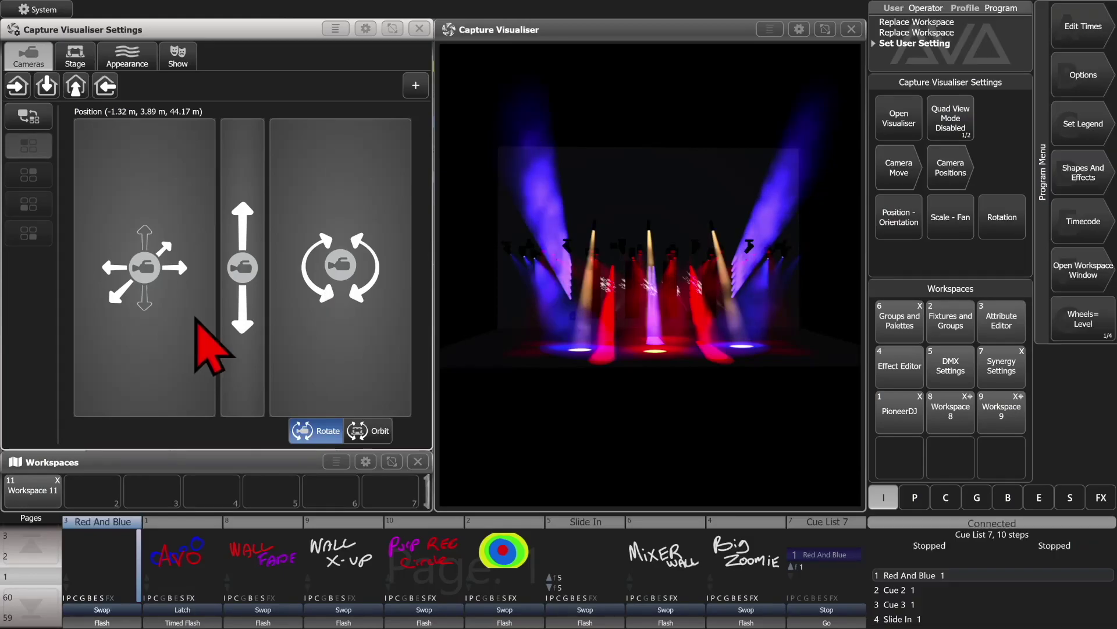
Raise the camera and swing it to one side, reaching (9.35 m, 14.98 m, 36.19 m) in Orbit mode.
{"action": "left_click_drag", "start_coordinate": [200, 247], "coordinate": [117, 257]}
{"action": "left_click_drag", "start_coordinate": [366, 294], "coordinate": [328, 347]}
{"action": "left_click", "coordinate": [376, 432]}
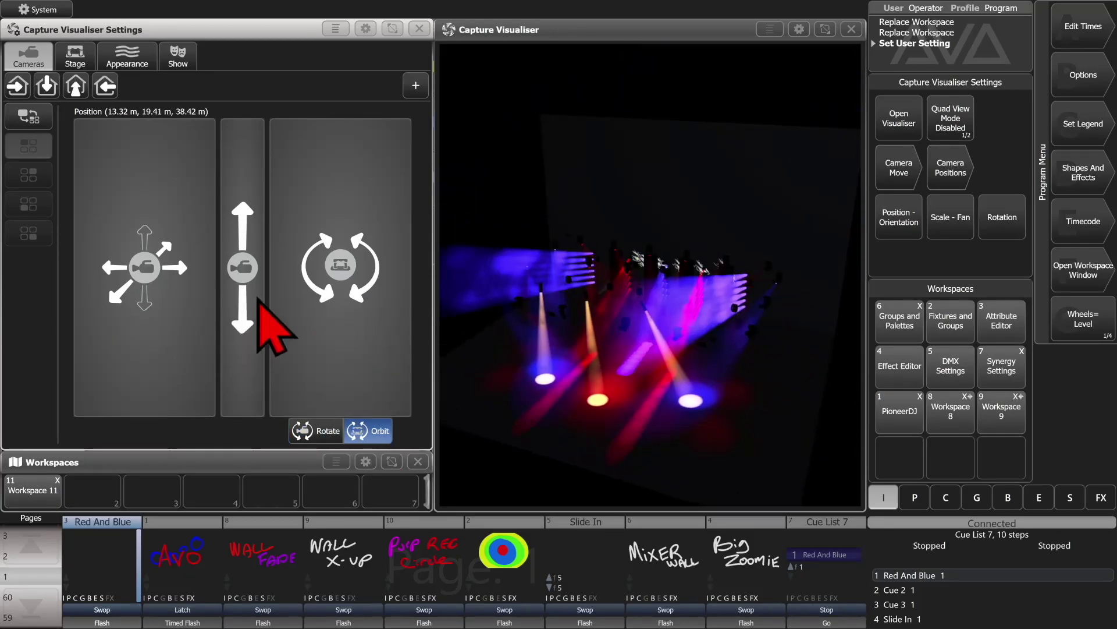
{"action": "left_click_drag", "start_coordinate": [260, 306], "coordinate": [250, 167]}
{"action": "mouse_move", "coordinate": [129, 295]}
{"action": "left_mouse_down"}
{"action": "mouse_move", "coordinate": [80, 292]}
{"action": "mouse_move", "coordinate": [125, 279]}
{"action": "left_mouse_up"}
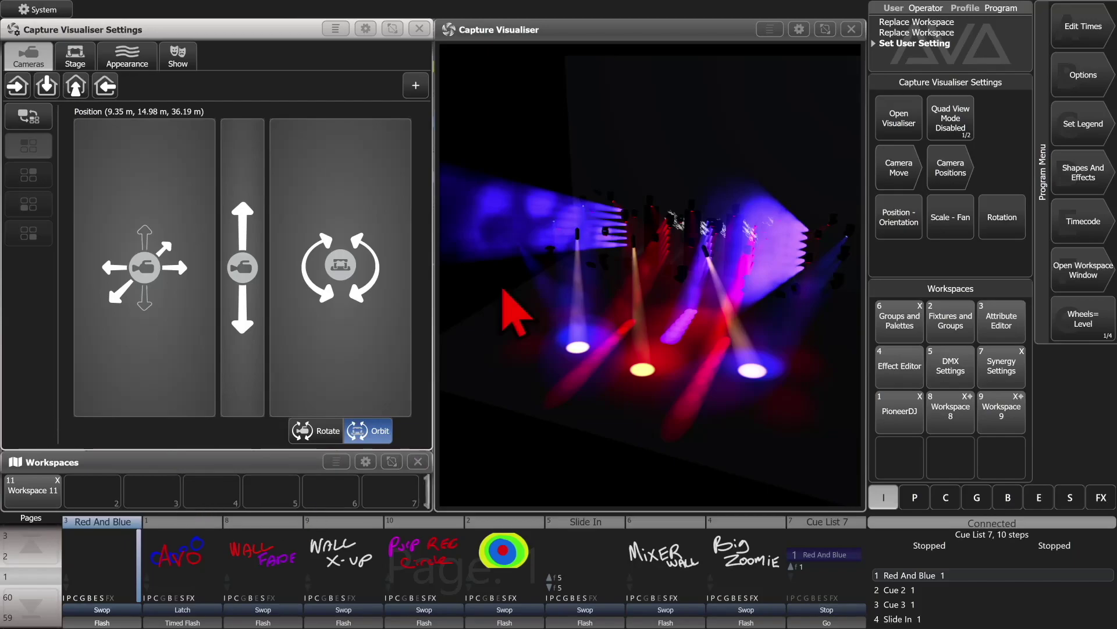
Store the current view as SL Angle, then orbit to the opposite side and store SR angle.
{"action": "left_click", "coordinate": [419, 95]}
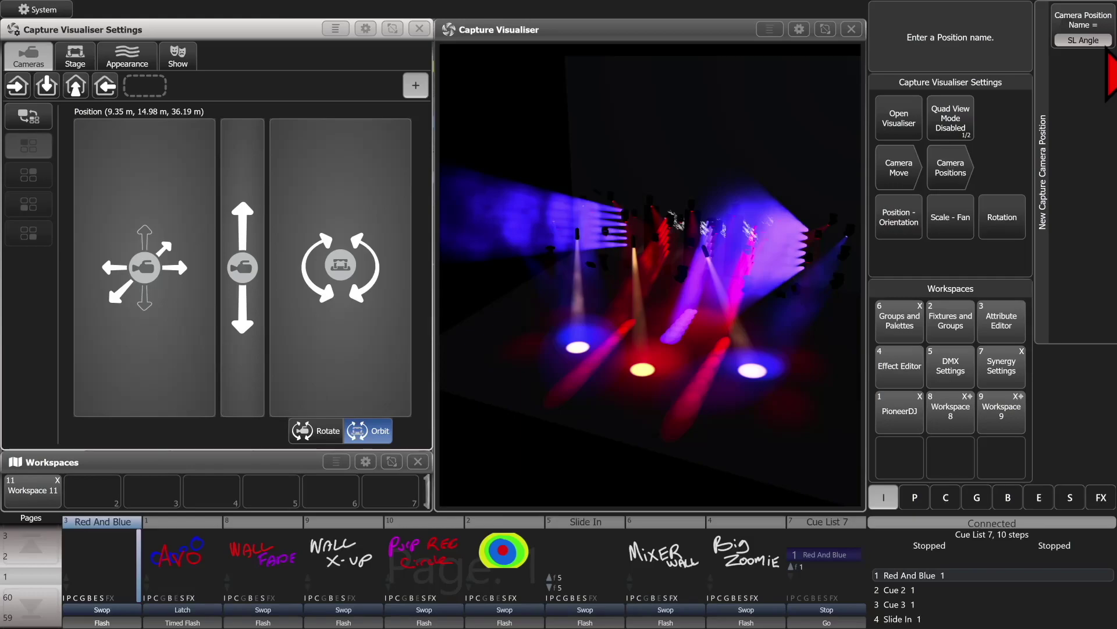
{"action": "key", "text": "Return"}
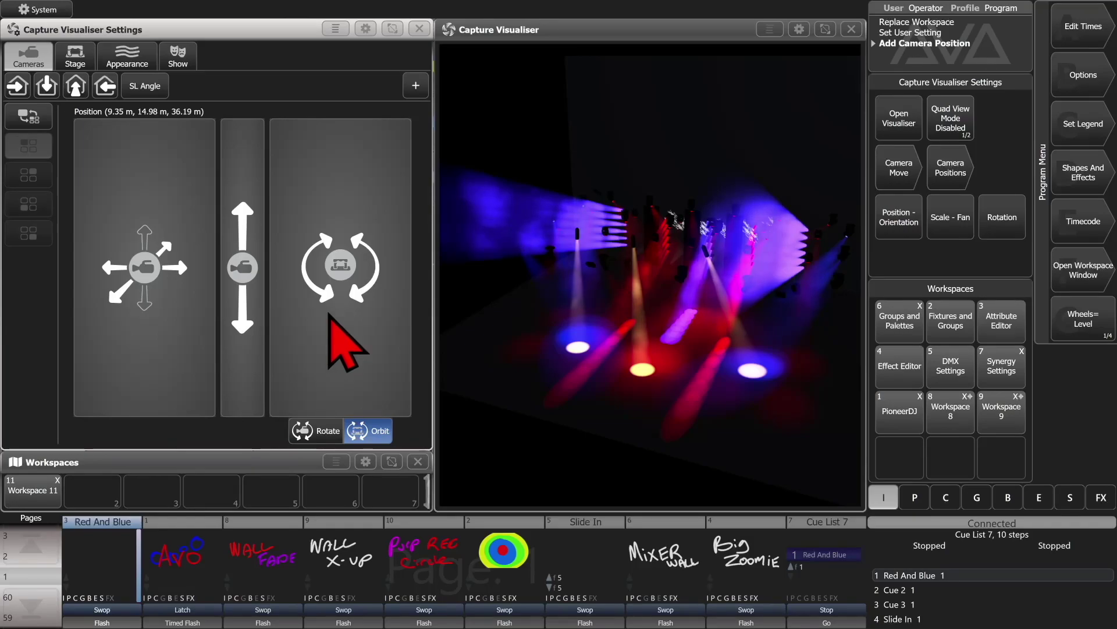
{"action": "left_click_drag", "start_coordinate": [326, 316], "coordinate": [466, 319]}
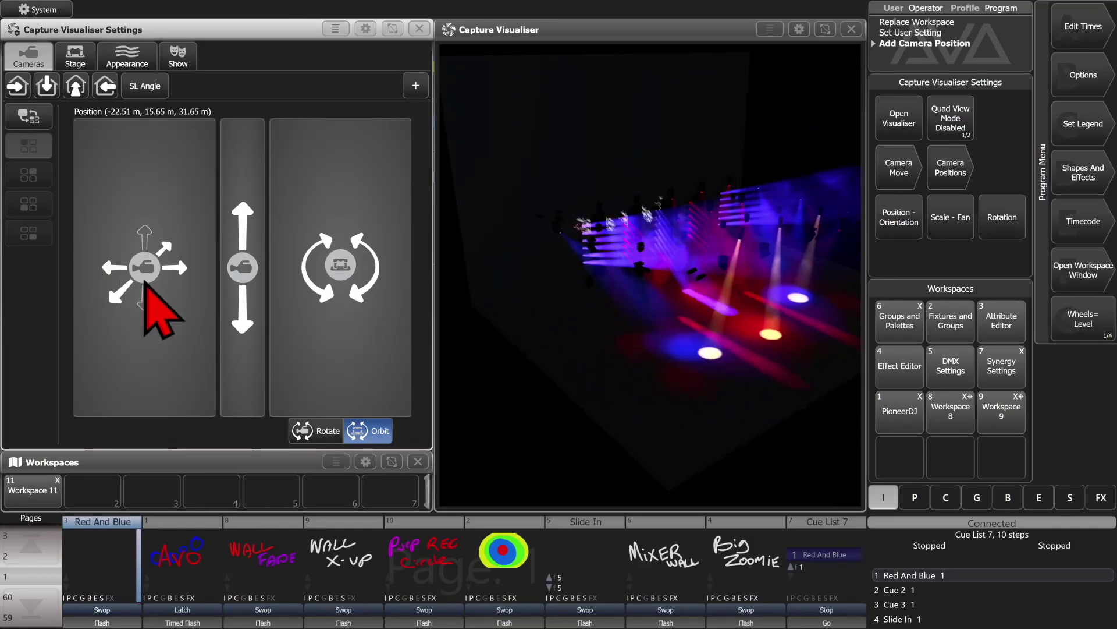
{"action": "left_click_drag", "start_coordinate": [150, 299], "coordinate": [357, 312]}
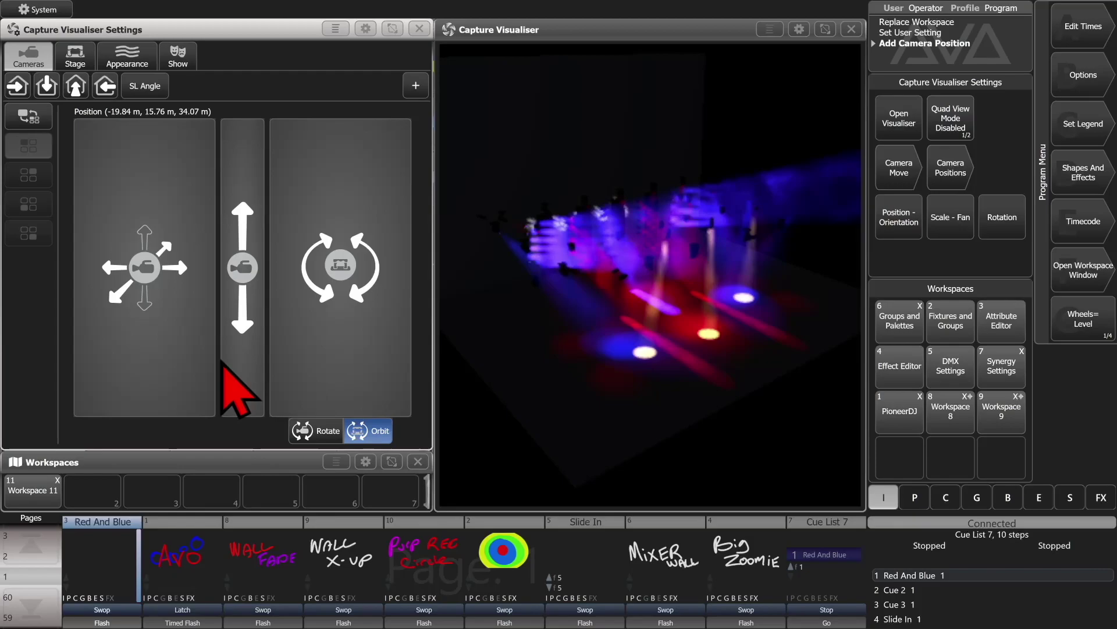
{"action": "left_click", "coordinate": [415, 86]}
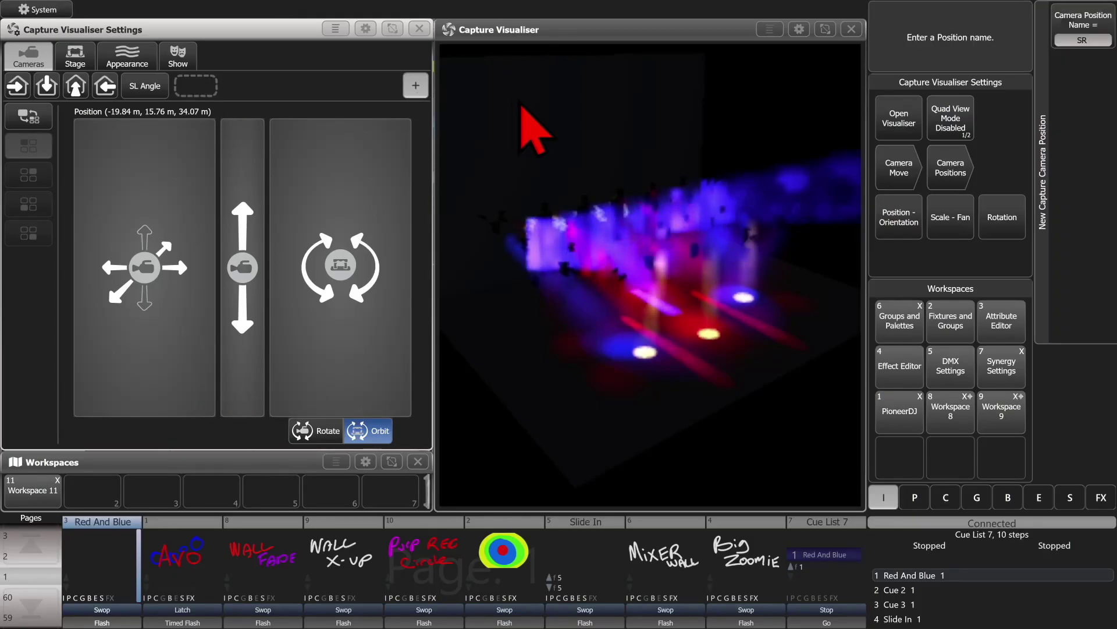
{"action": "type", "text": "SR angle"}
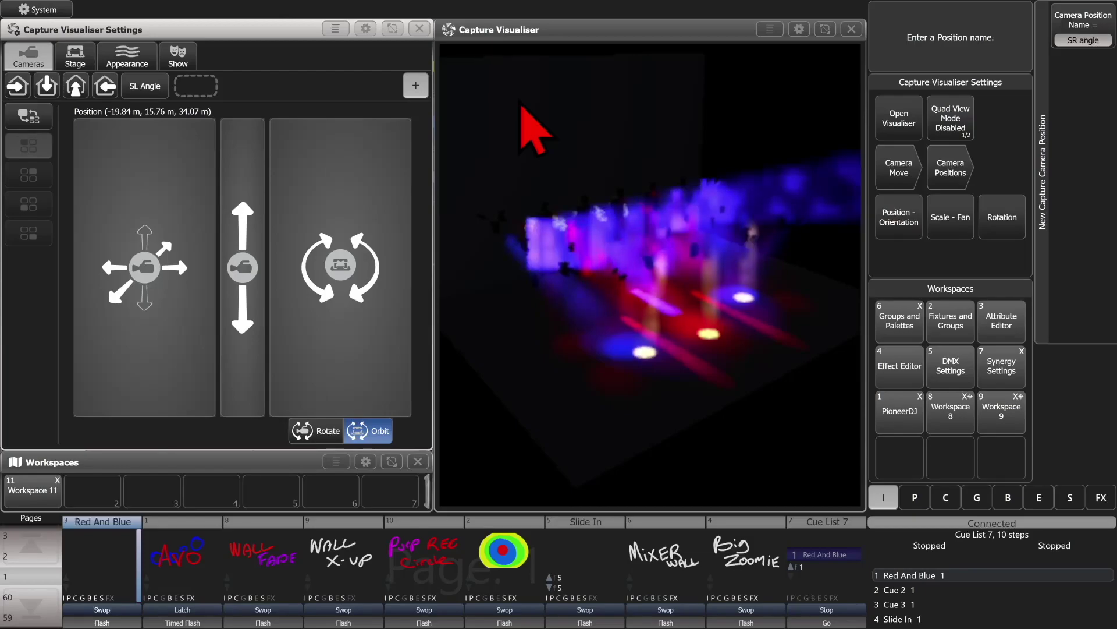
{"action": "key", "text": "Return"}
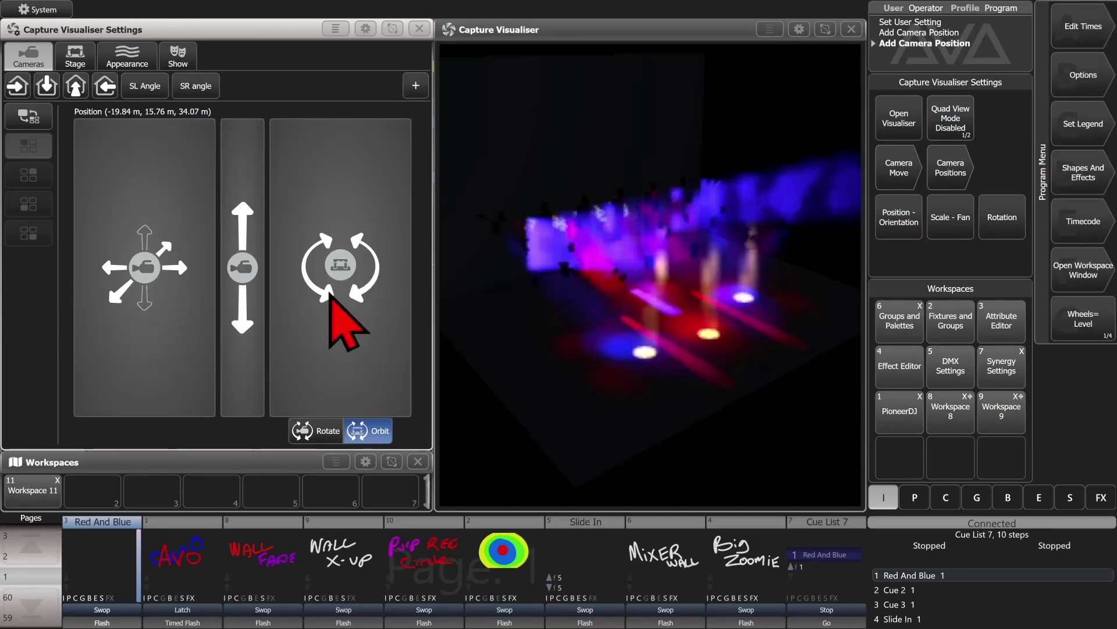
Orbit overhead to (-0.26 m, 34.17 m, 22.62 m) and save it as camera position Top Ish.
{"action": "left_click_drag", "start_coordinate": [331, 312], "coordinate": [249, 470]}
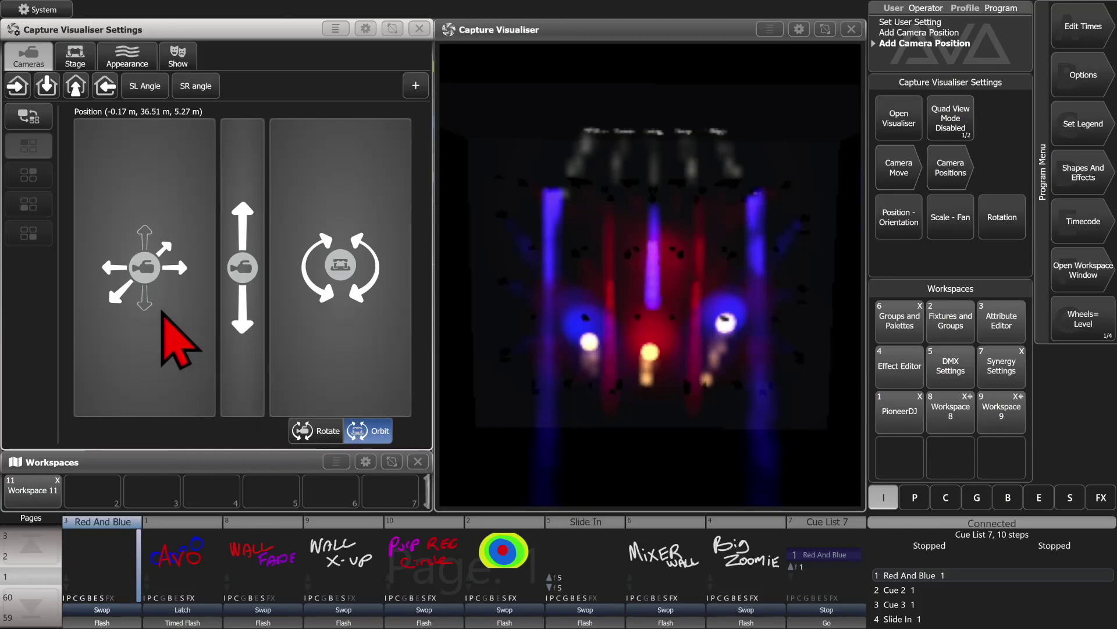
{"action": "left_click_drag", "start_coordinate": [242, 265], "coordinate": [250, 293]}
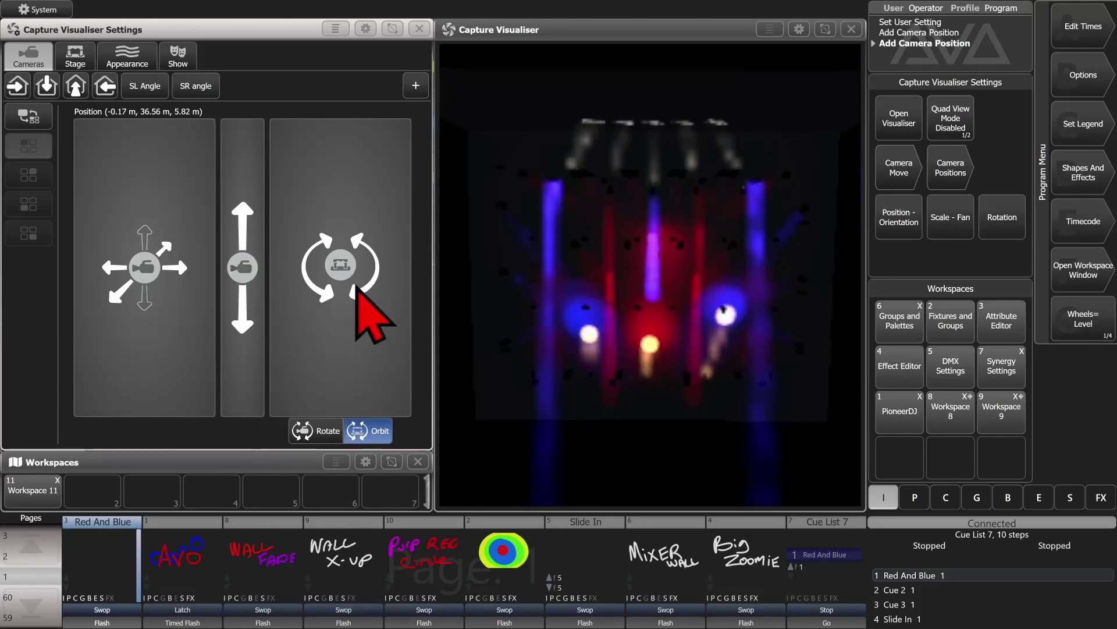
{"action": "left_click_drag", "start_coordinate": [357, 290], "coordinate": [370, 225]}
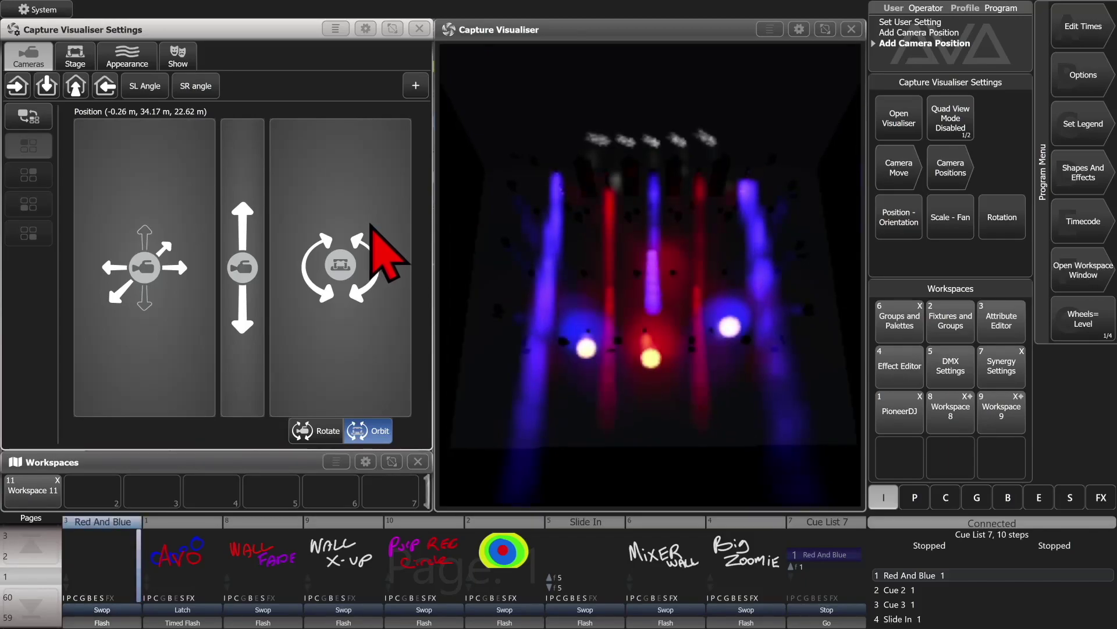
{"action": "left_click", "coordinate": [417, 86]}
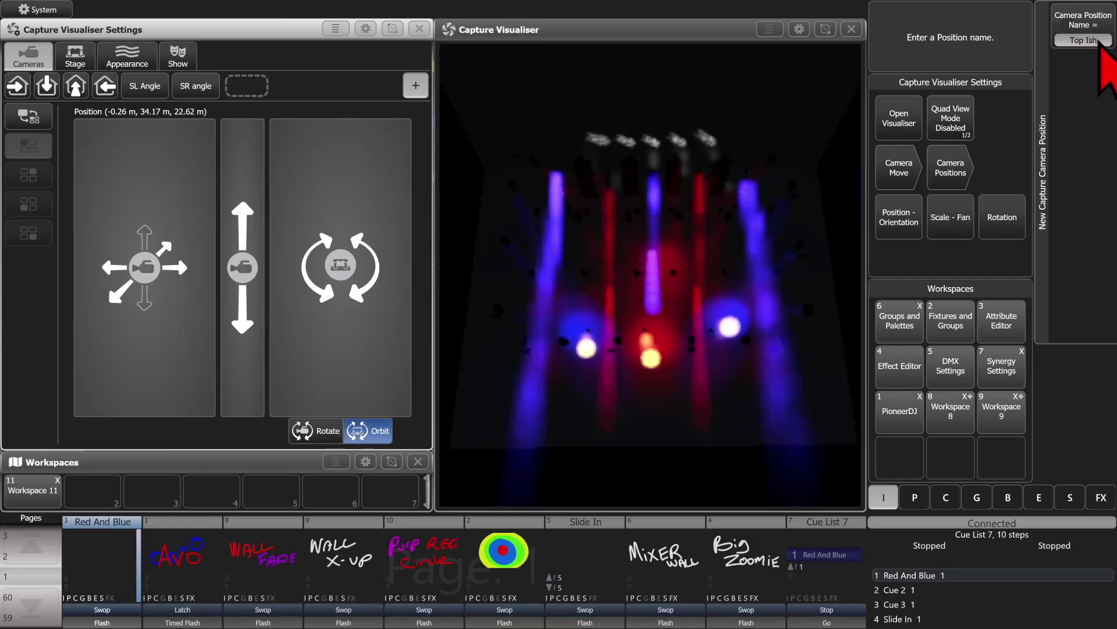
{"action": "type", "text": "Top Ish"}
{"action": "key", "text": "Return"}
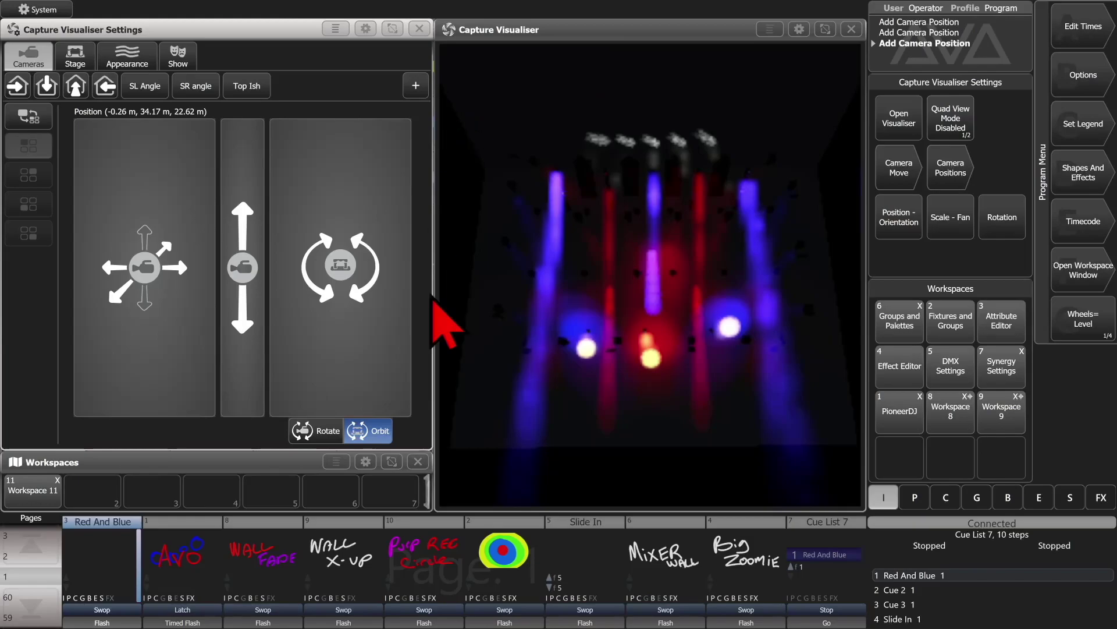
Orbit behind the stage, save that view as Back, and turn on Quad View Mode.
{"action": "left_click_drag", "start_coordinate": [342, 312], "coordinate": [236, 623]}
{"action": "left_click_drag", "start_coordinate": [375, 368], "coordinate": [372, 327]}
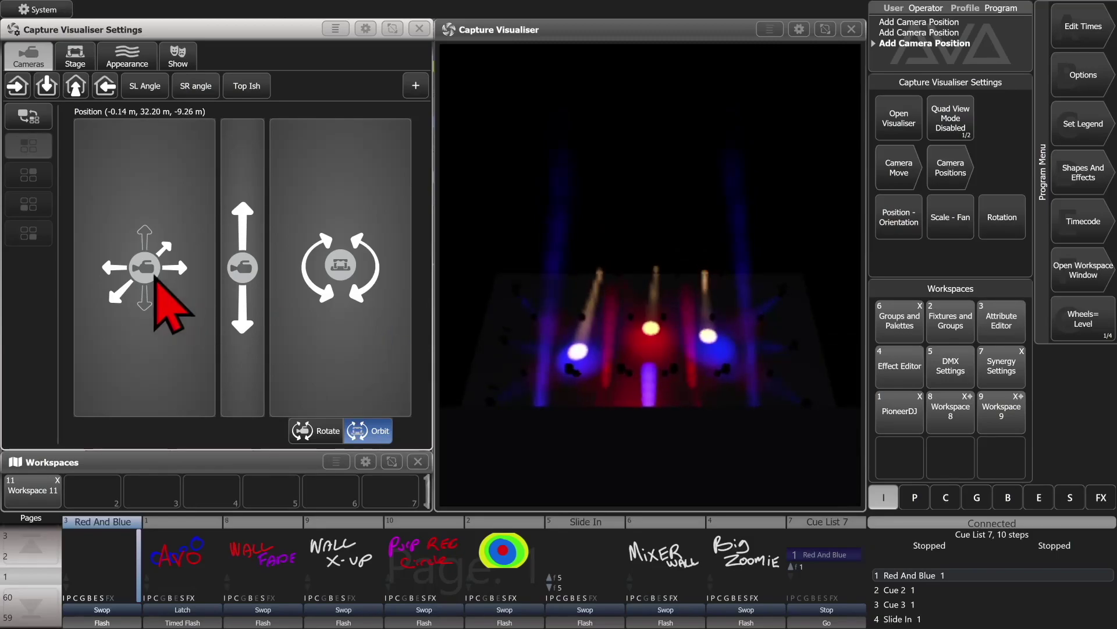
{"action": "left_click_drag", "start_coordinate": [170, 299], "coordinate": [150, 302]}
{"action": "mouse_move", "coordinate": [387, 224]}
{"action": "left_mouse_down"}
{"action": "mouse_move", "coordinate": [371, 229]}
{"action": "mouse_move", "coordinate": [383, 232]}
{"action": "left_mouse_up"}
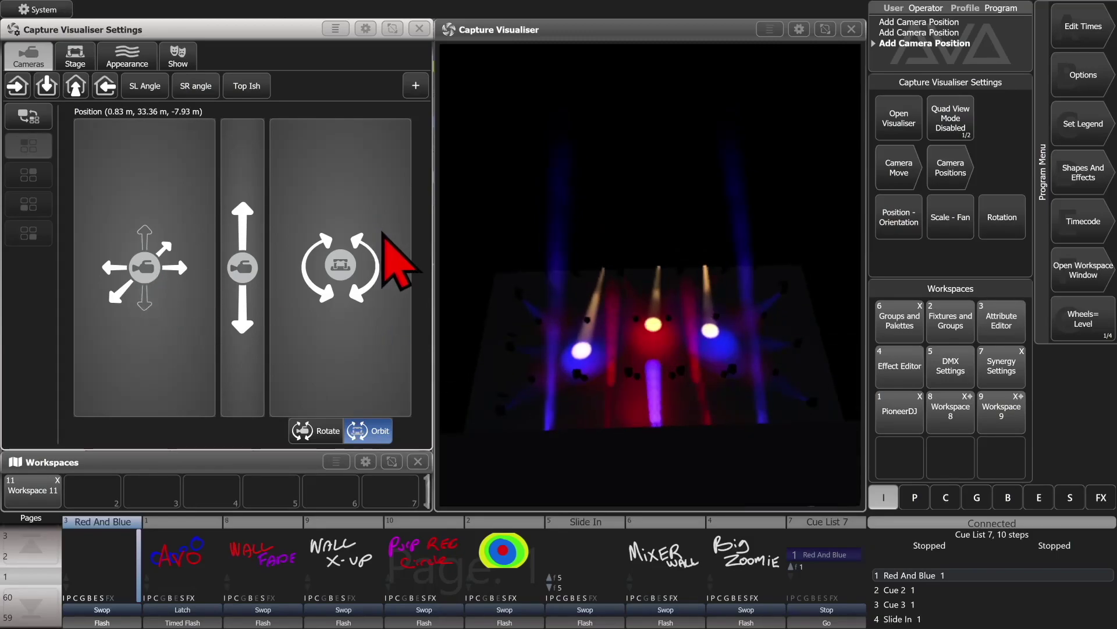
{"action": "left_click", "coordinate": [417, 94]}
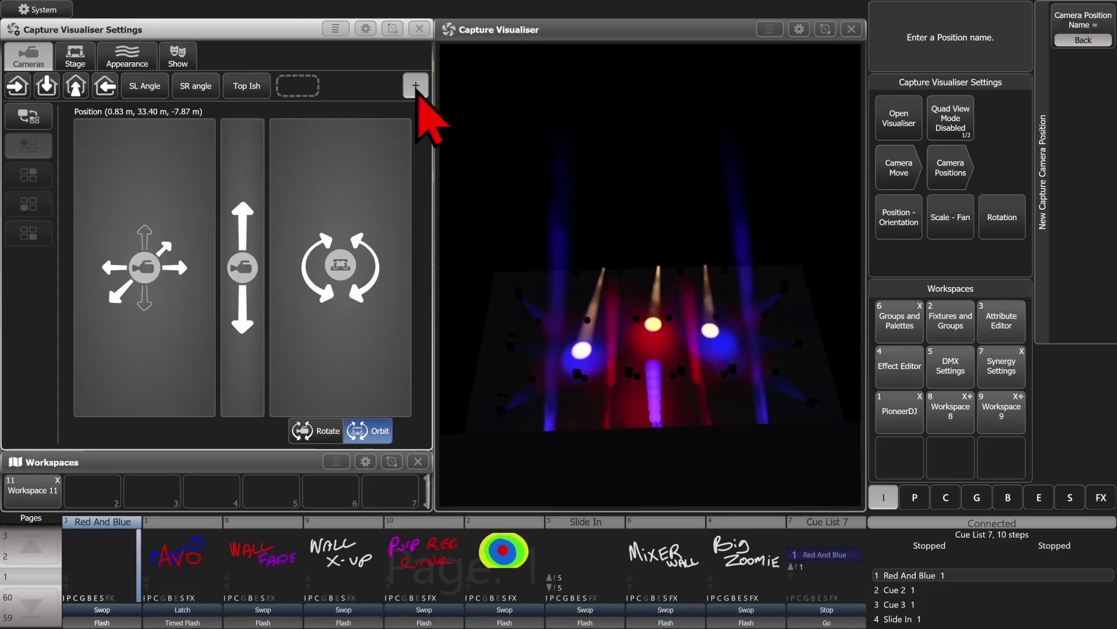
{"action": "key", "text": "Return"}
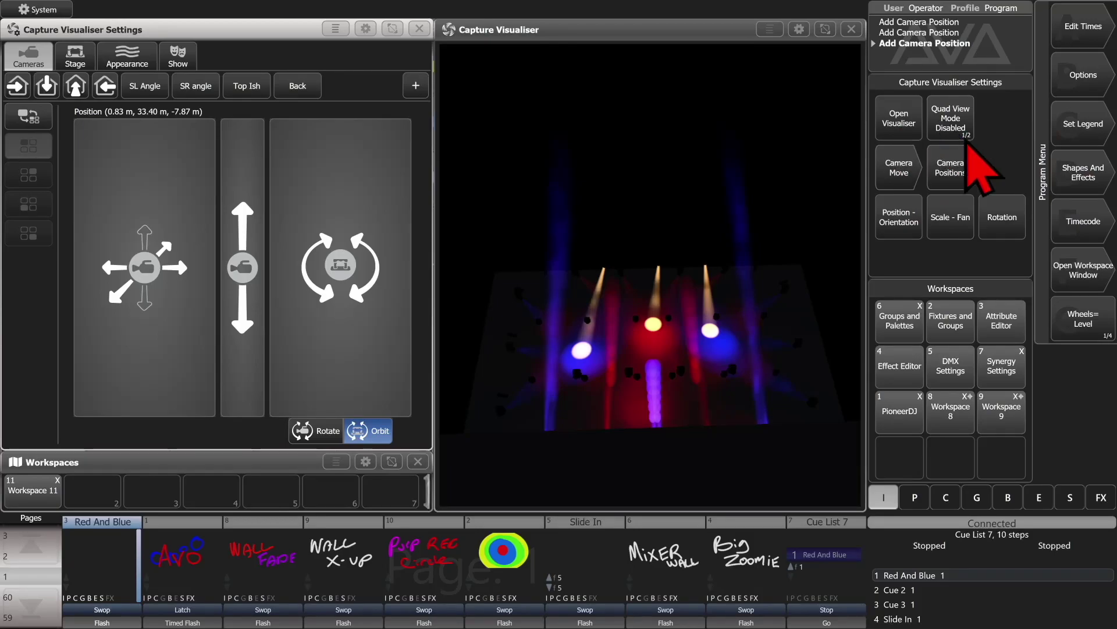
{"action": "left_click", "coordinate": [966, 132]}
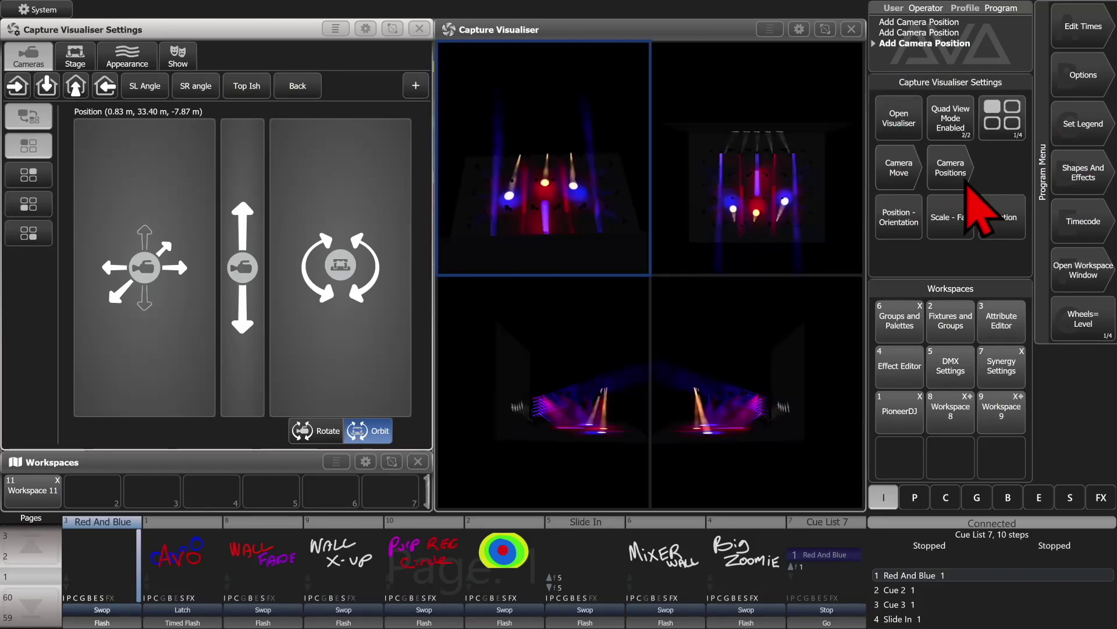
Shift the top-left pane's camera with the Position X wheel to (-0.60 m, 33.04 m, -8.20 m).
{"action": "left_click", "coordinate": [774, 32]}
{"action": "left_click", "coordinate": [769, 28]}
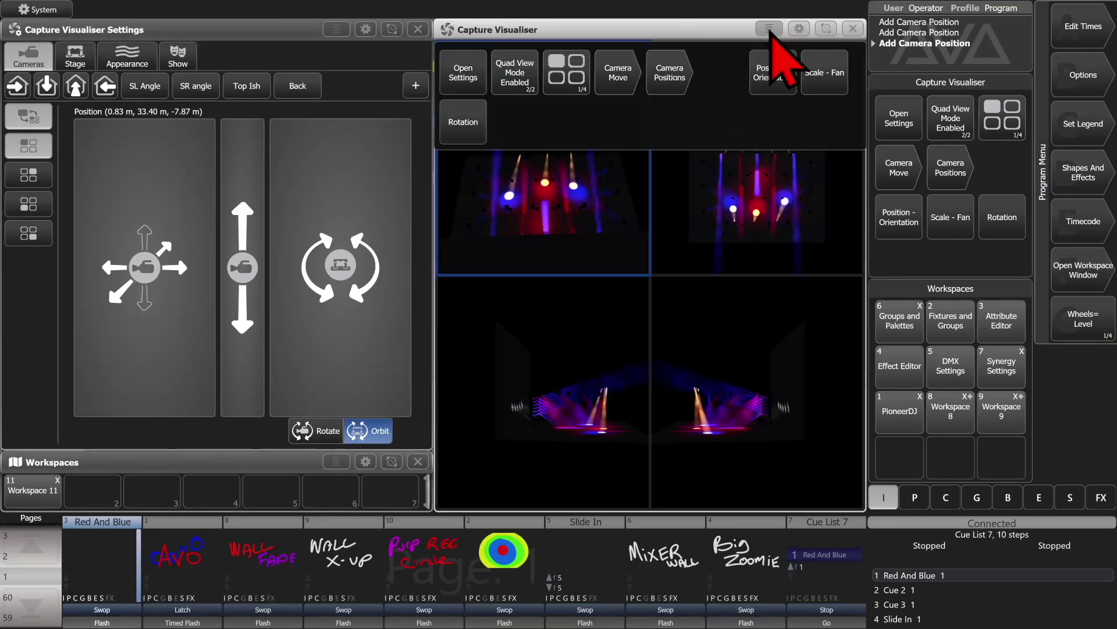
{"action": "left_click", "coordinate": [769, 29]}
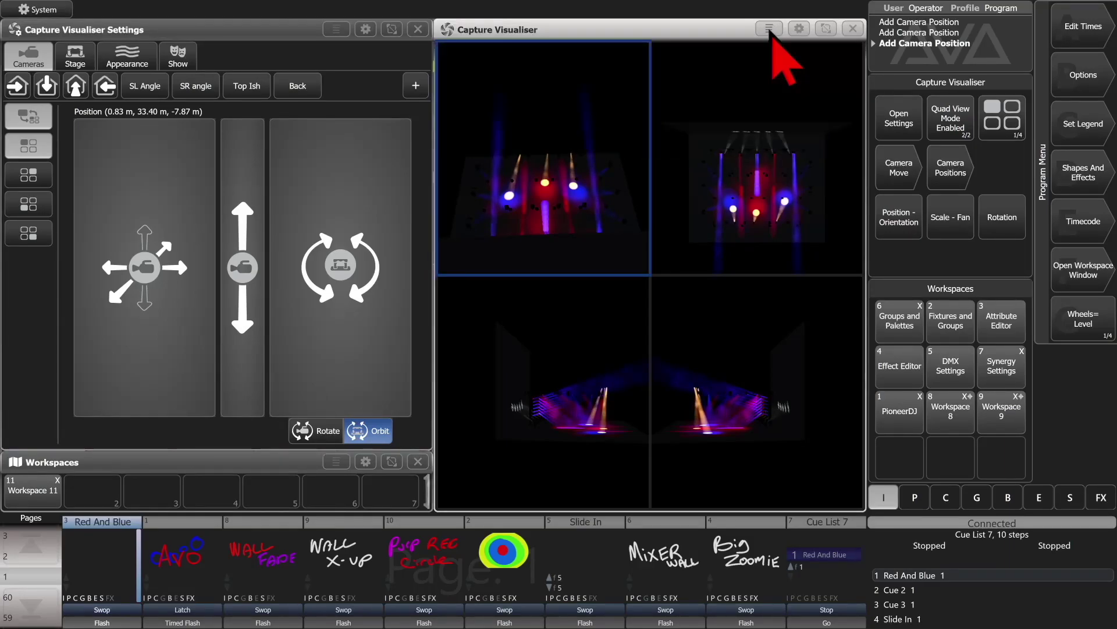
{"action": "left_click", "coordinate": [902, 175]}
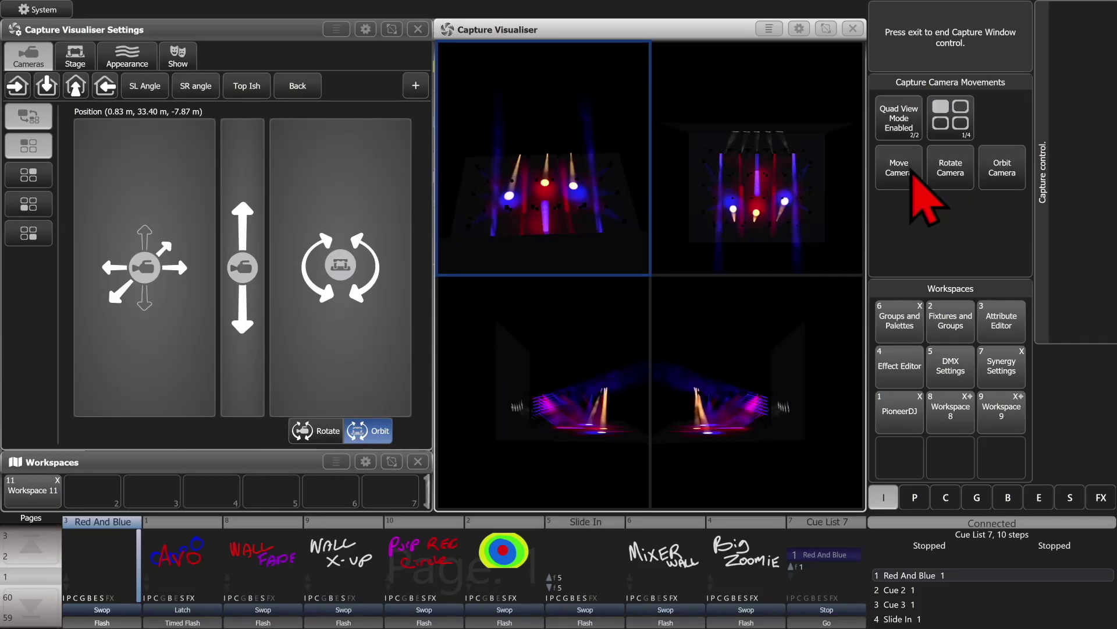
{"action": "left_click", "coordinate": [899, 175]}
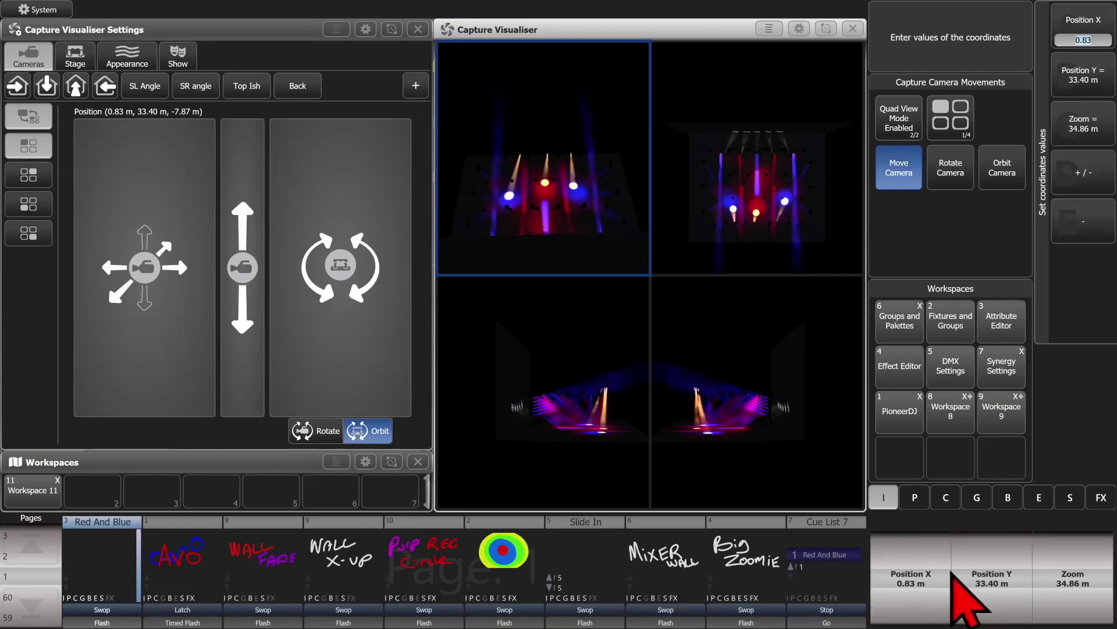
{"action": "scroll", "coordinate": [946, 522], "scroll_direction": "up", "scroll_amount": 5}
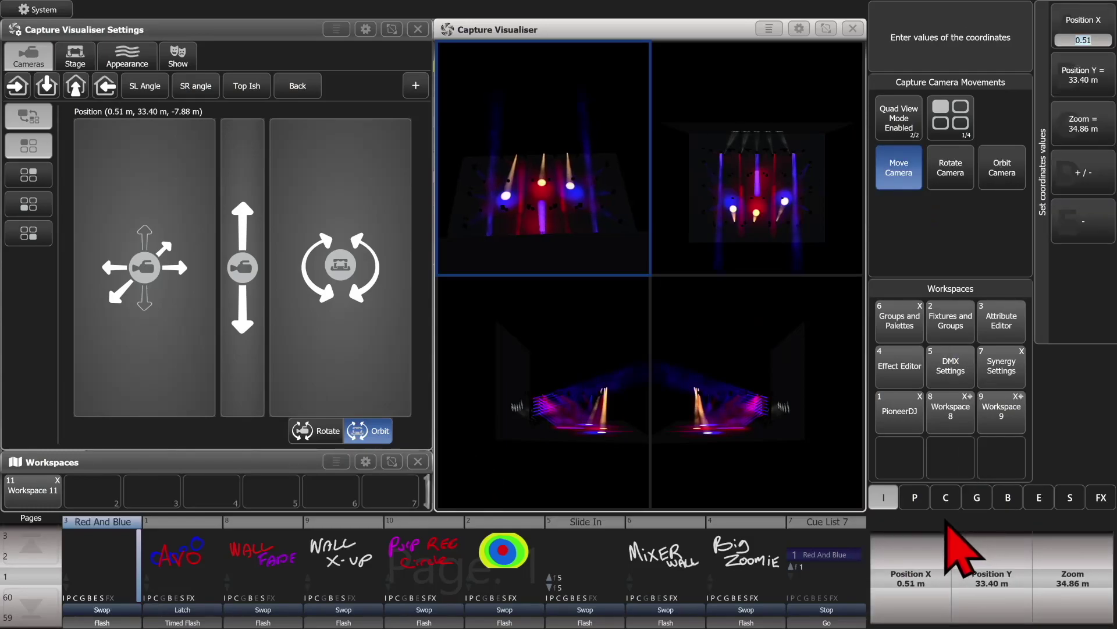
{"action": "scroll", "coordinate": [946, 523], "scroll_direction": "down", "scroll_amount": 3}
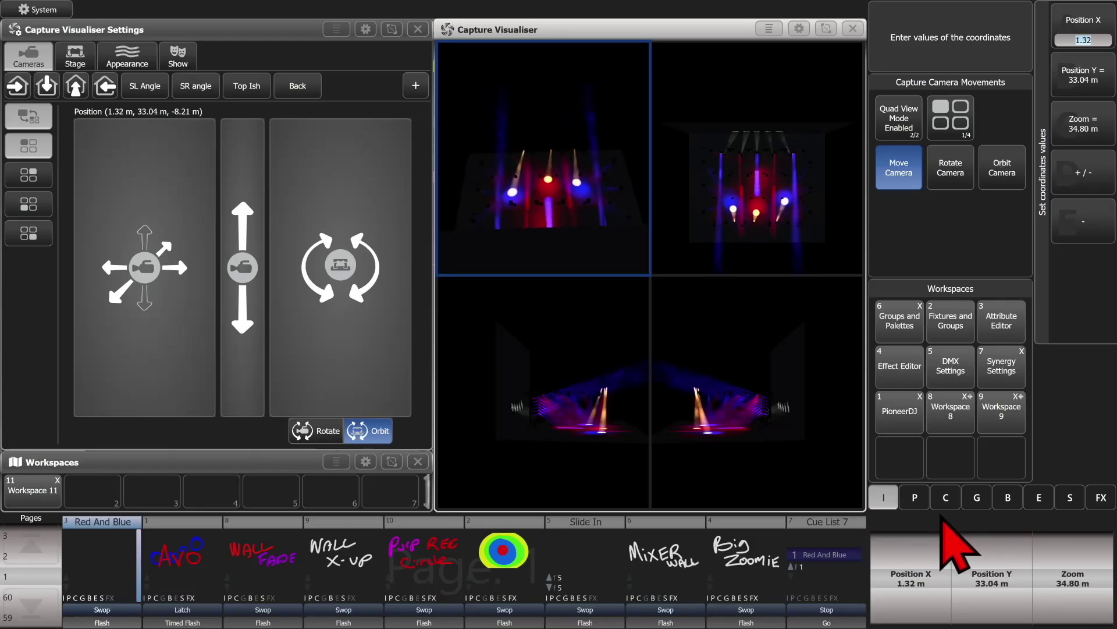
{"action": "left_click", "coordinate": [953, 180]}
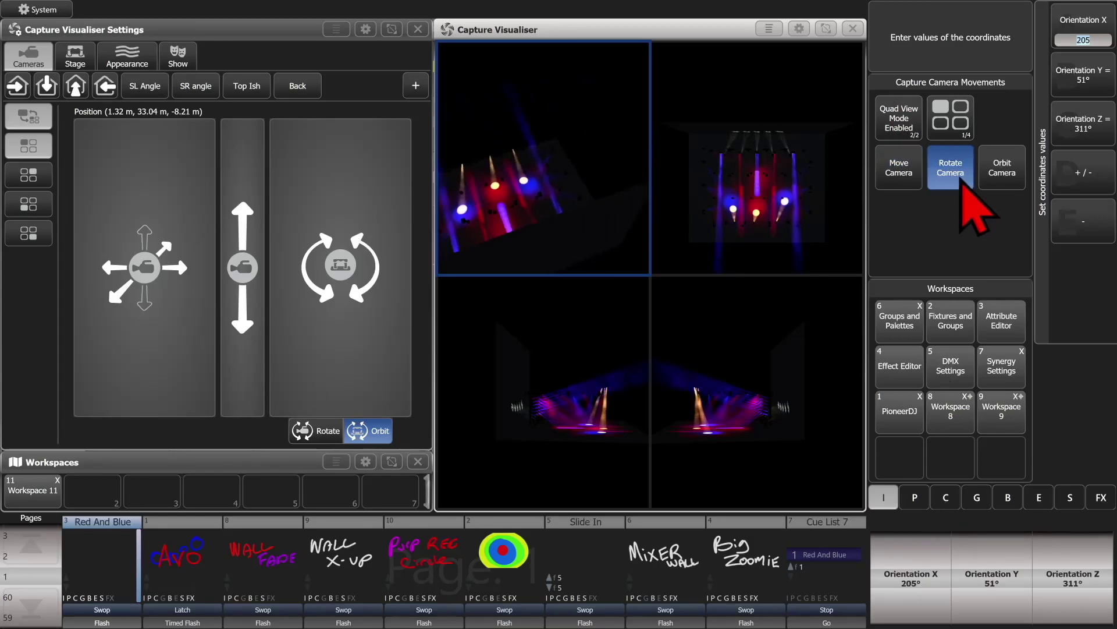
{"action": "left_click", "coordinate": [1013, 168]}
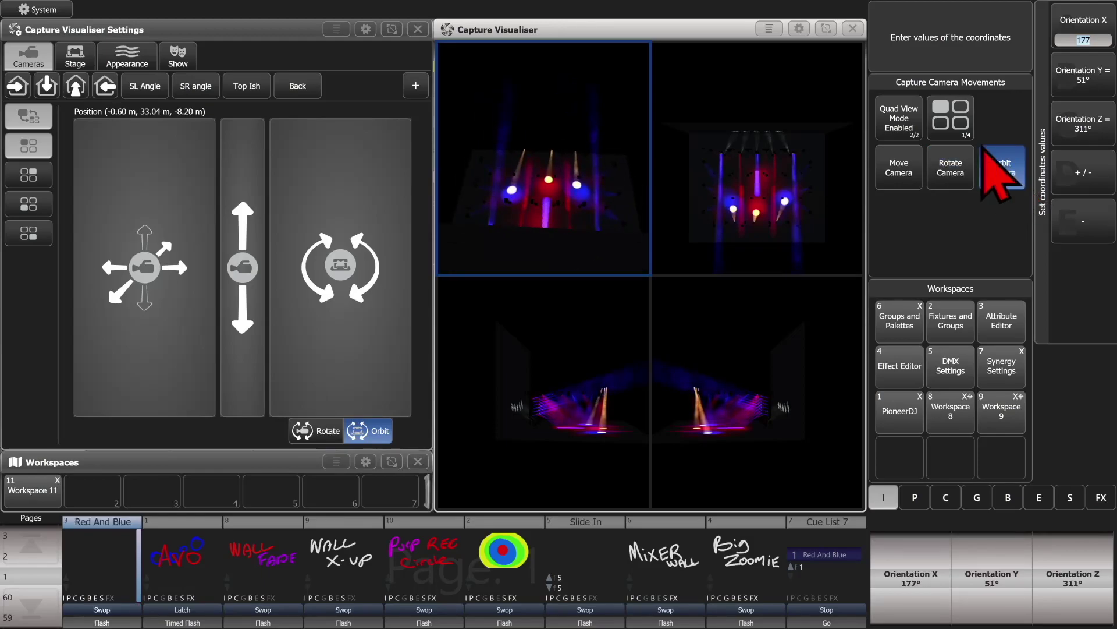
{"action": "key", "text": "Escape"}
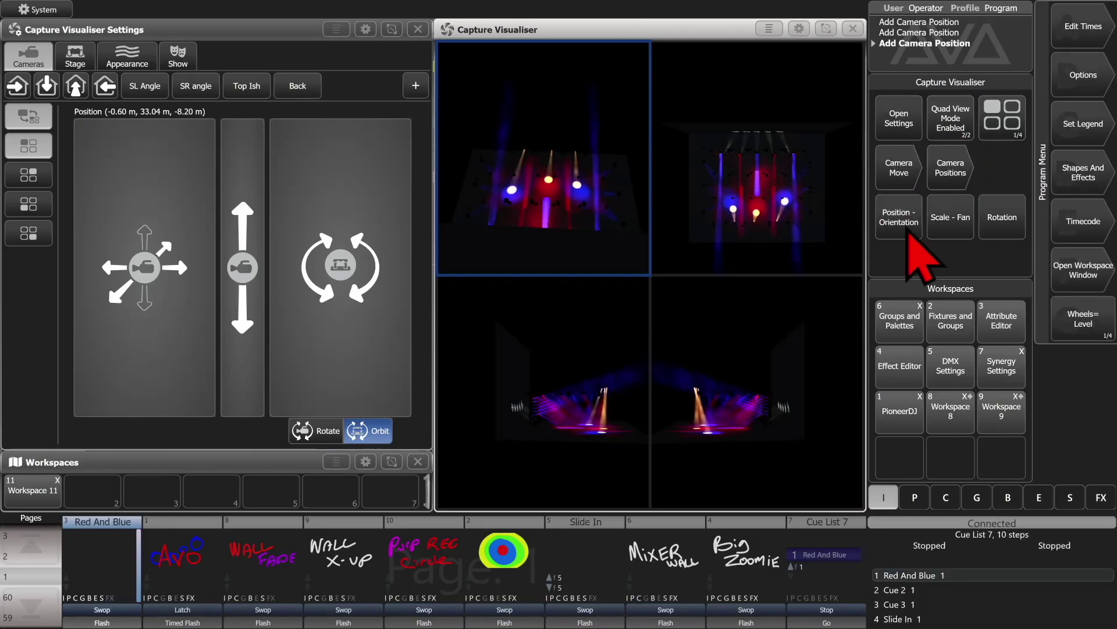
Assign front to the top-left pane, SL Angle to top-right and SR angle to bottom-left.
{"action": "left_click", "coordinate": [958, 175]}
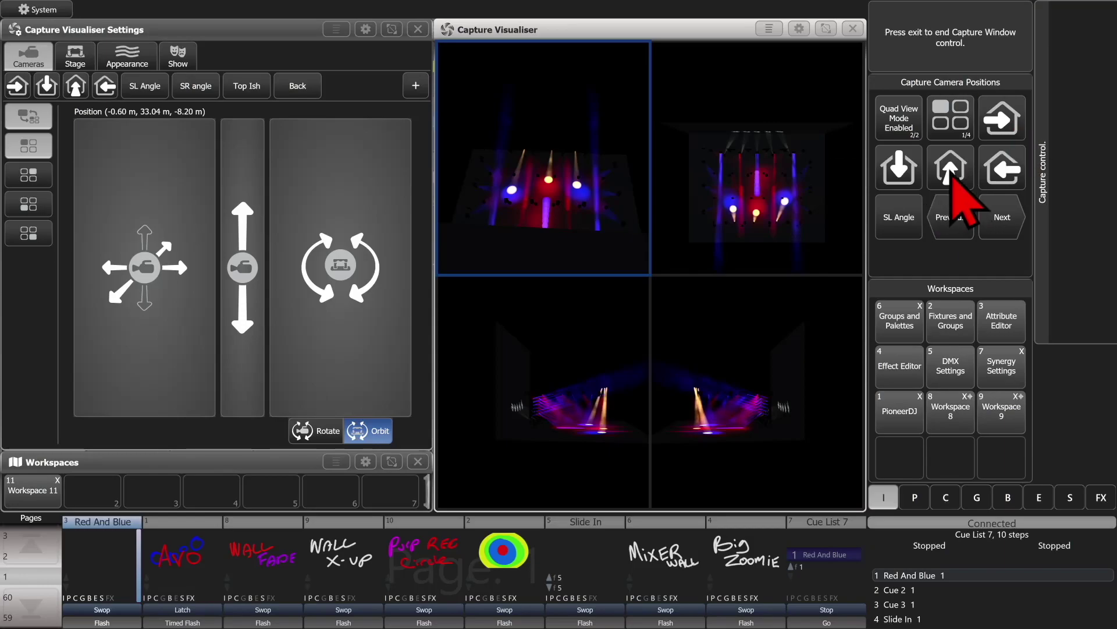
{"action": "left_click", "coordinate": [951, 169]}
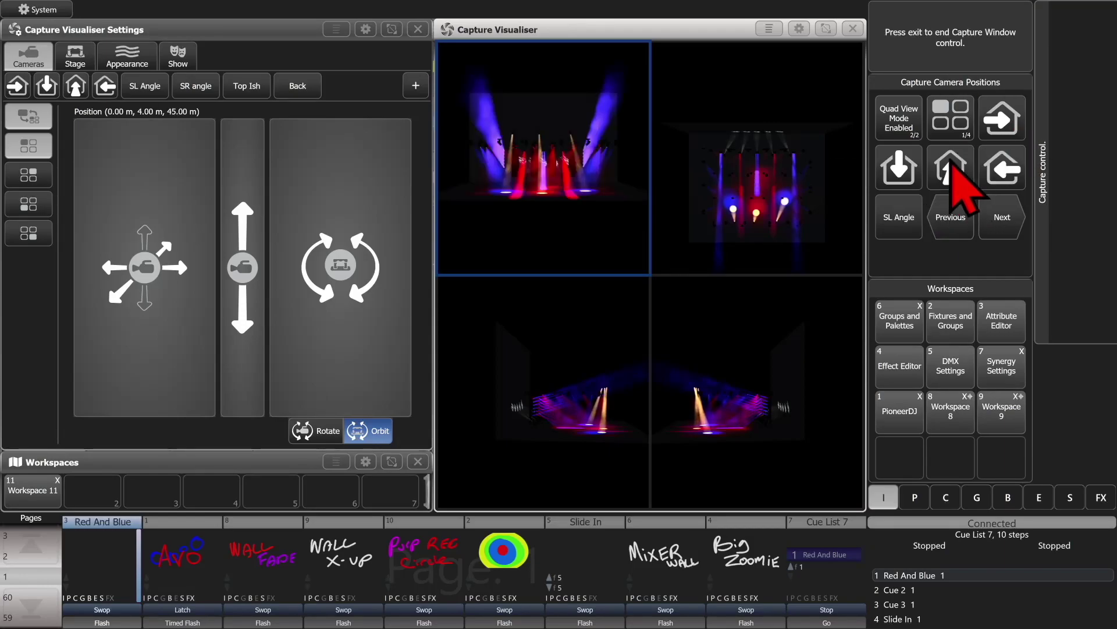
{"action": "left_click", "coordinate": [955, 116]}
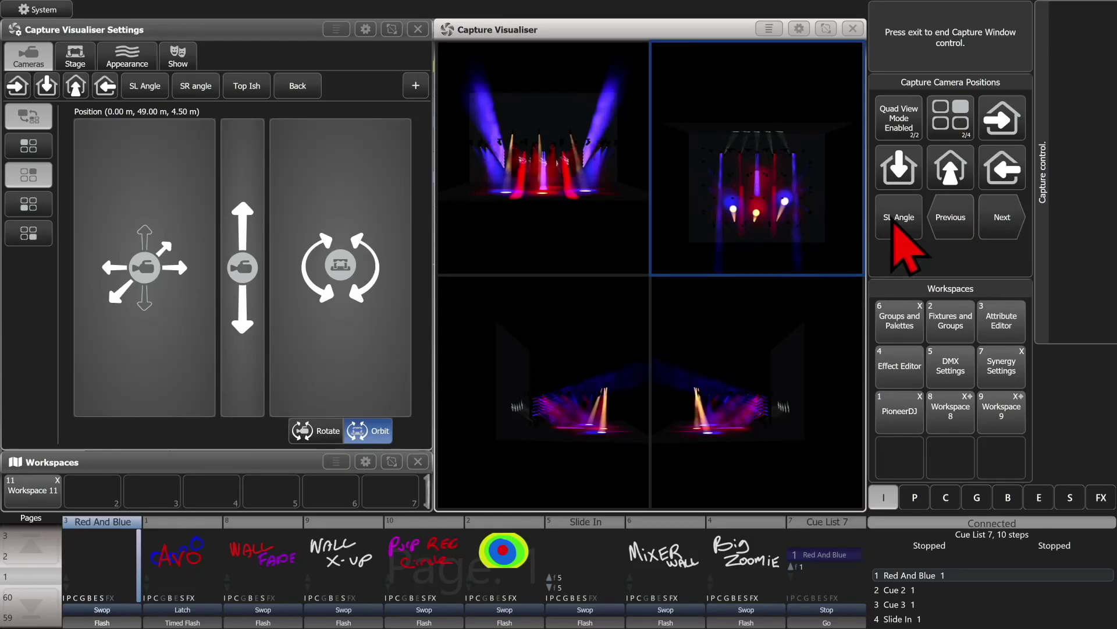
{"action": "left_click", "coordinate": [895, 225]}
{"action": "left_click", "coordinate": [965, 132]}
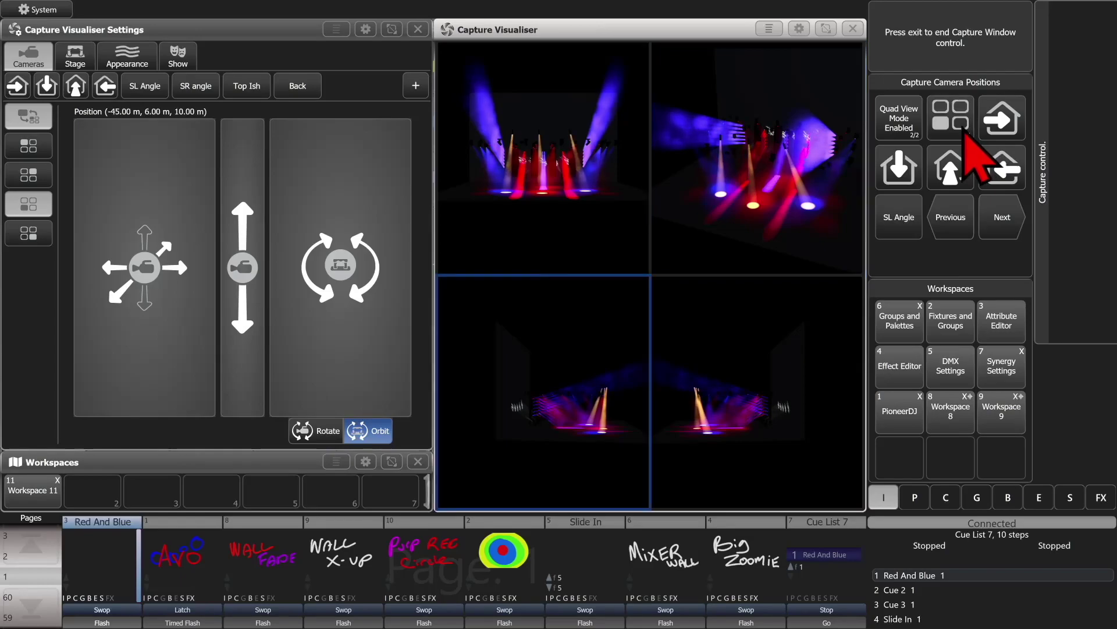
{"action": "left_click", "coordinate": [1002, 224]}
{"action": "left_click", "coordinate": [900, 131]}
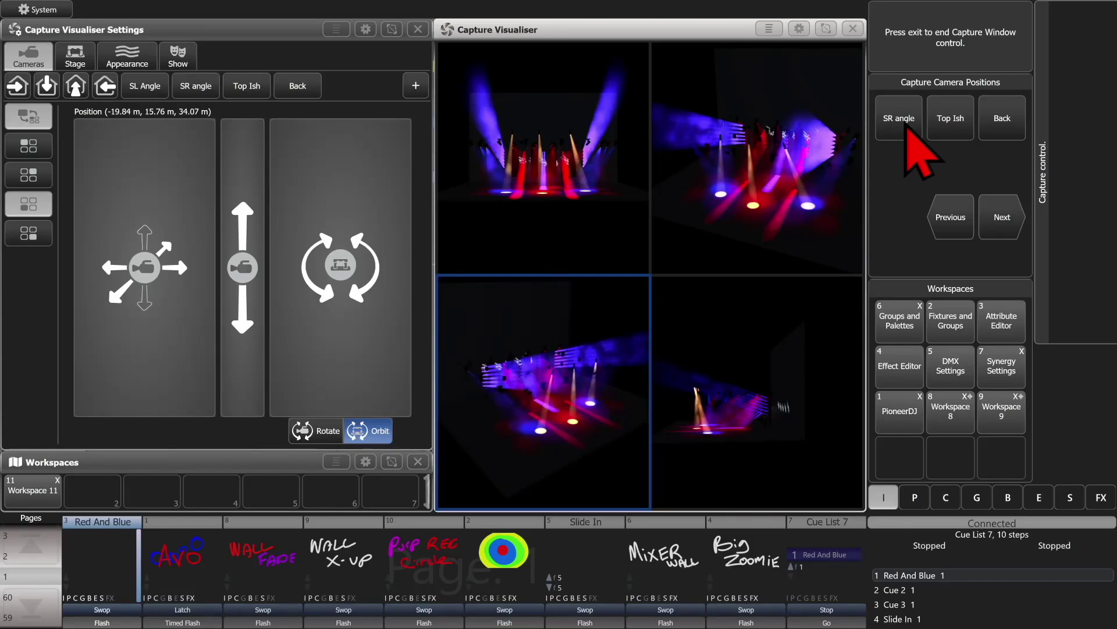
{"action": "left_click", "coordinate": [953, 228]}
Set the bottom-right pane to Top Ish, then test recalling the Back and Top Ish positions.
{"action": "left_click", "coordinate": [997, 123]}
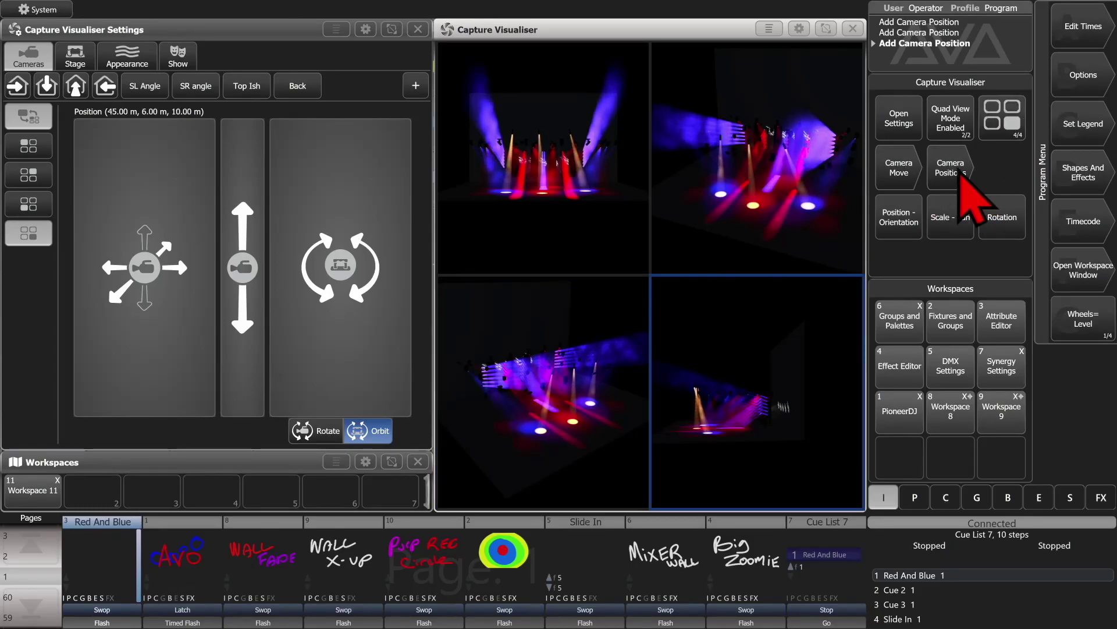
{"action": "left_click", "coordinate": [938, 179]}
{"action": "left_click", "coordinate": [943, 183]}
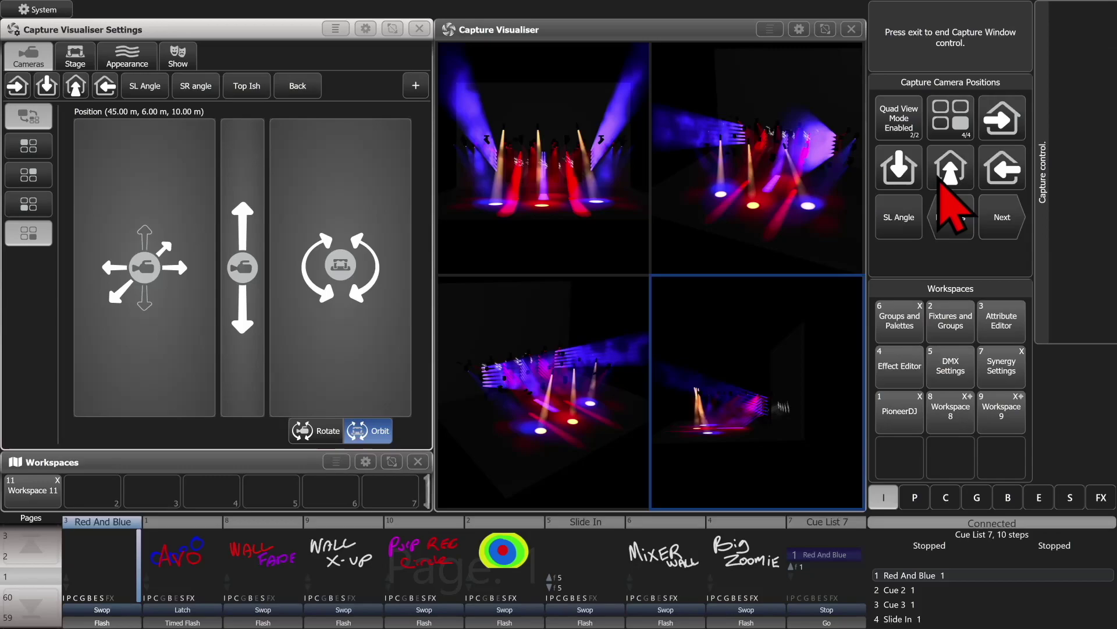
{"action": "left_click", "coordinate": [1001, 218]}
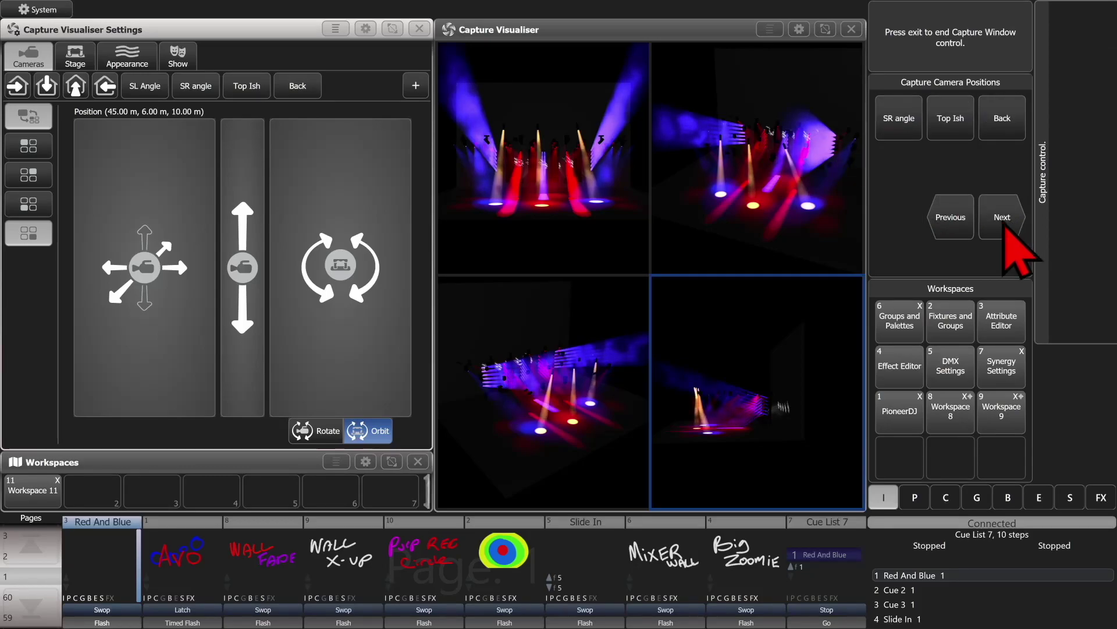
{"action": "left_click", "coordinate": [962, 122]}
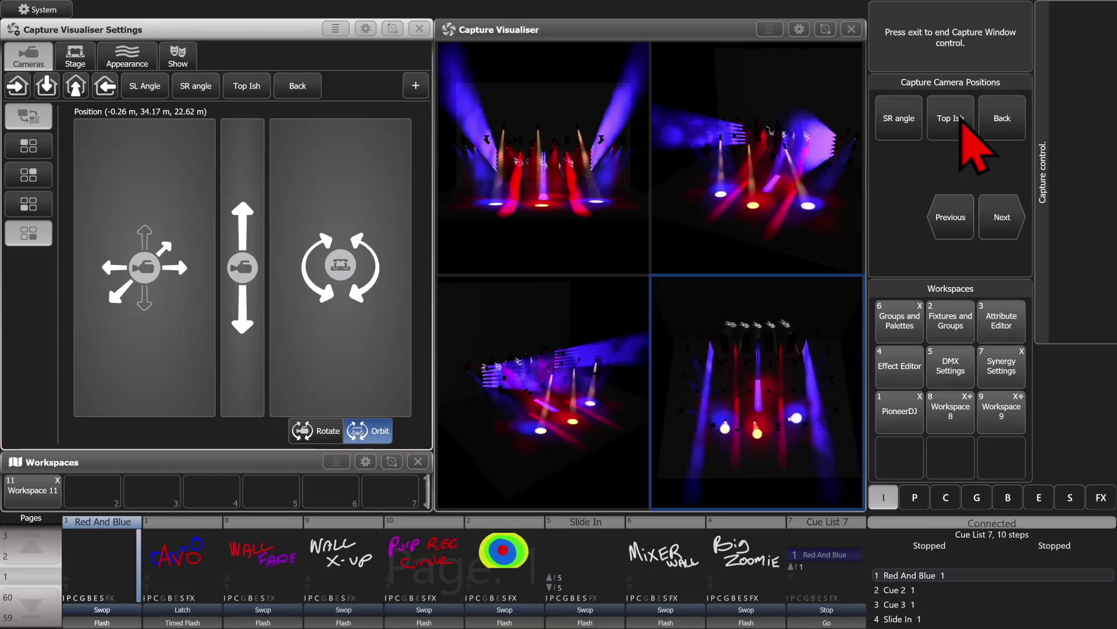
{"action": "key", "text": "Escape"}
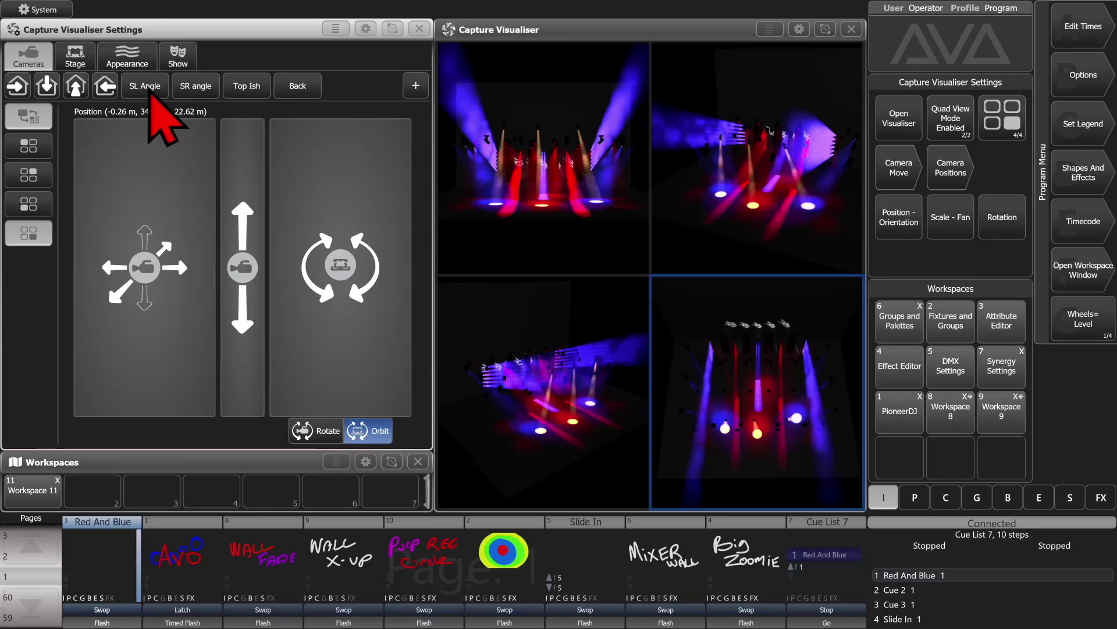
{"action": "left_click", "coordinate": [300, 93]}
{"action": "left_click", "coordinate": [251, 89]}
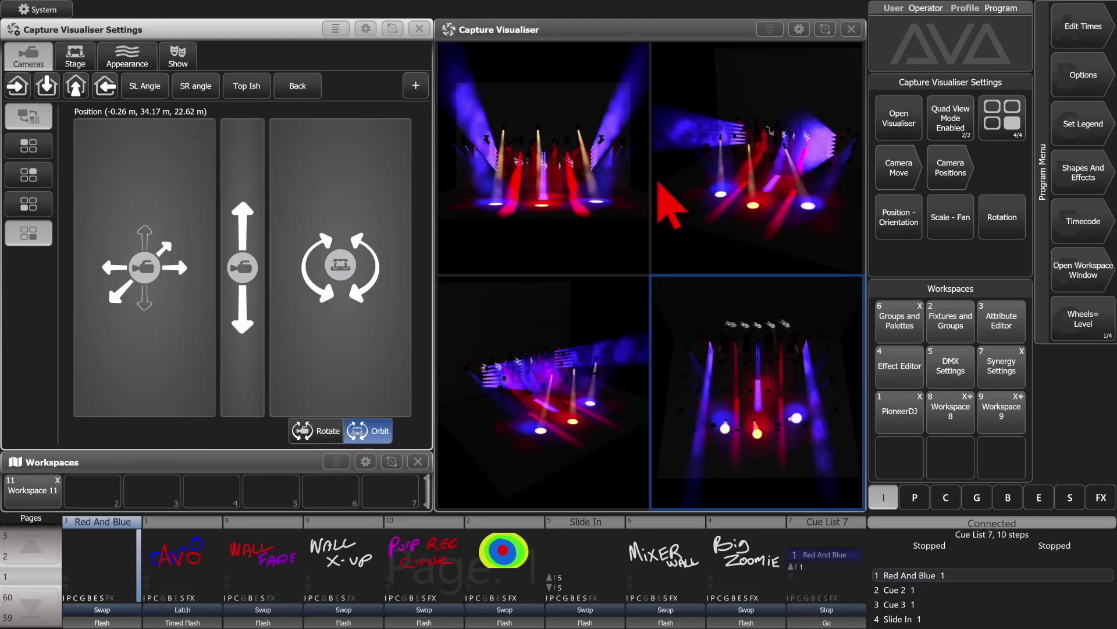
Close the visualiser settings and add Groups and Colours windows to the workspace.
{"action": "left_click", "coordinate": [420, 28]}
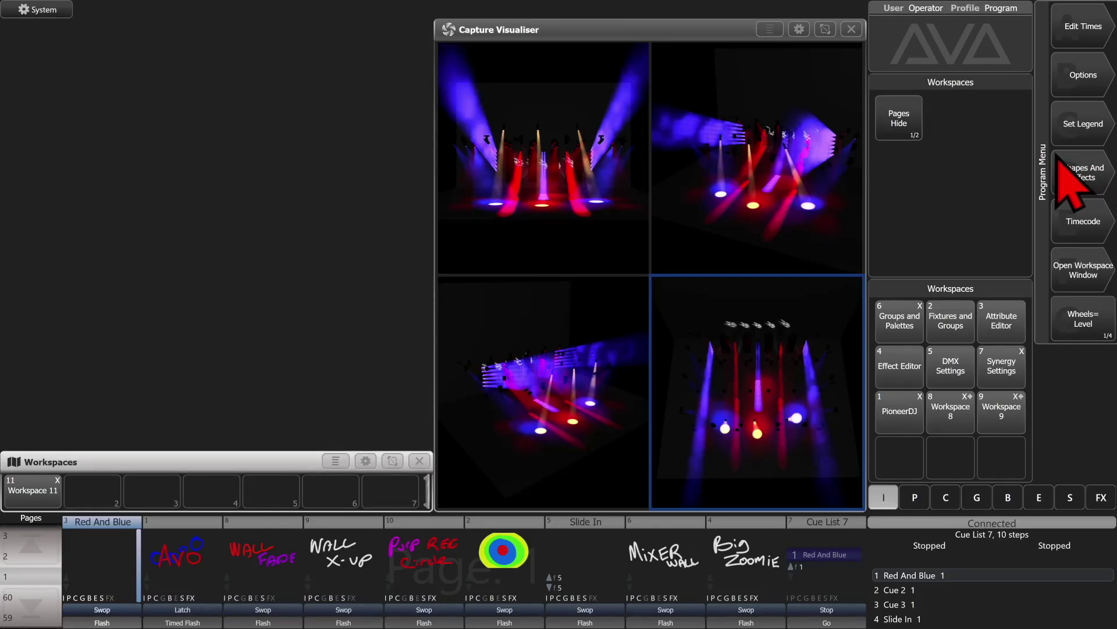
{"action": "left_click", "coordinate": [1083, 269]}
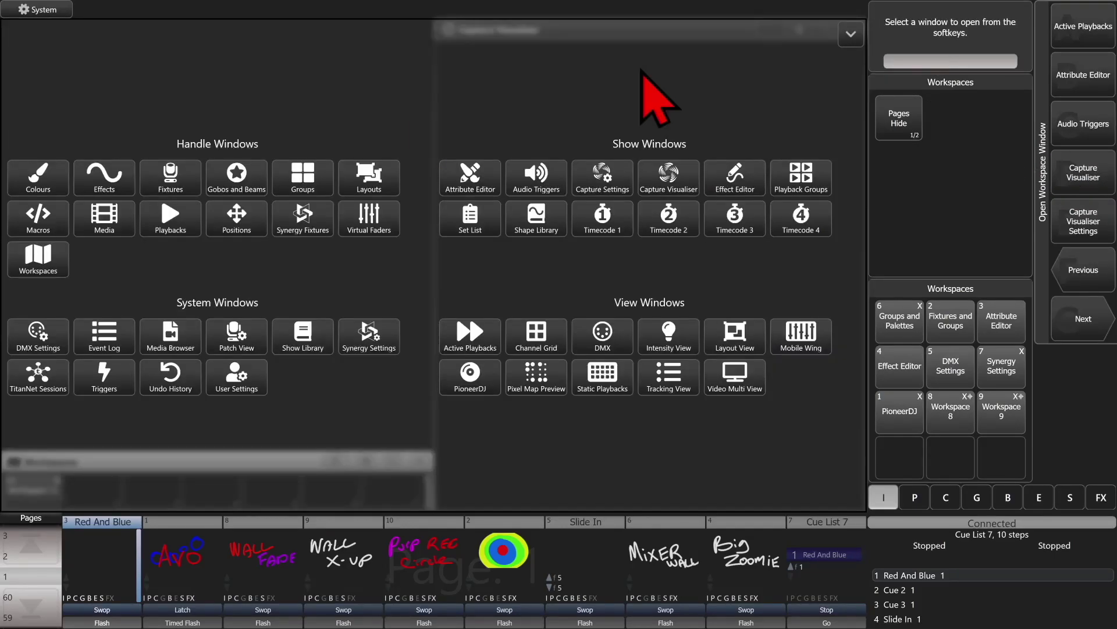
{"action": "left_click", "coordinate": [314, 184]}
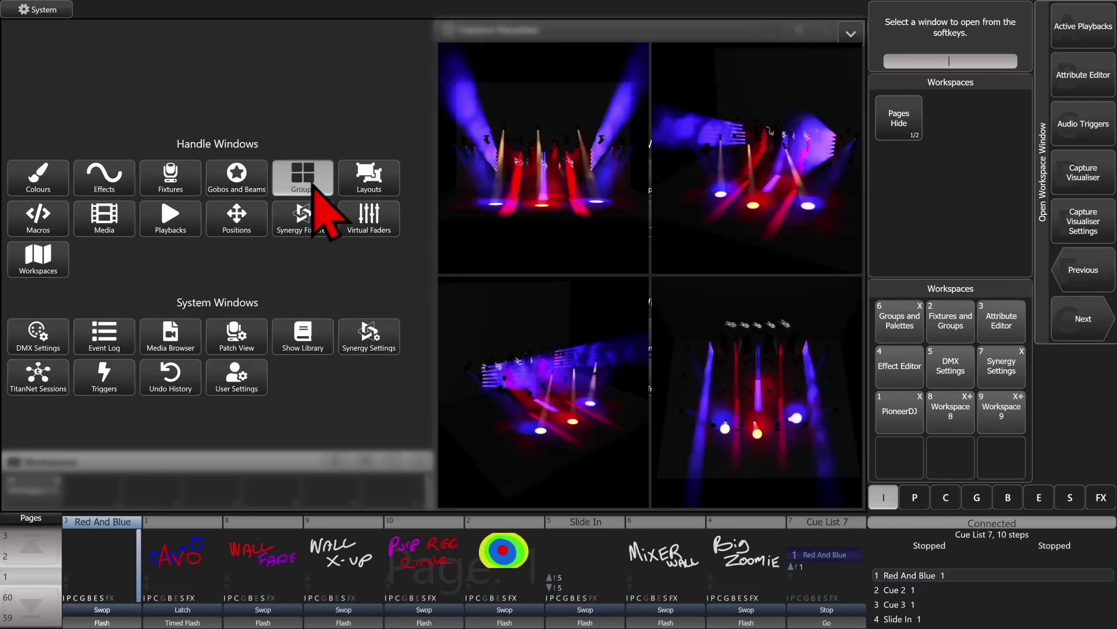
{"action": "left_click", "coordinate": [313, 185]}
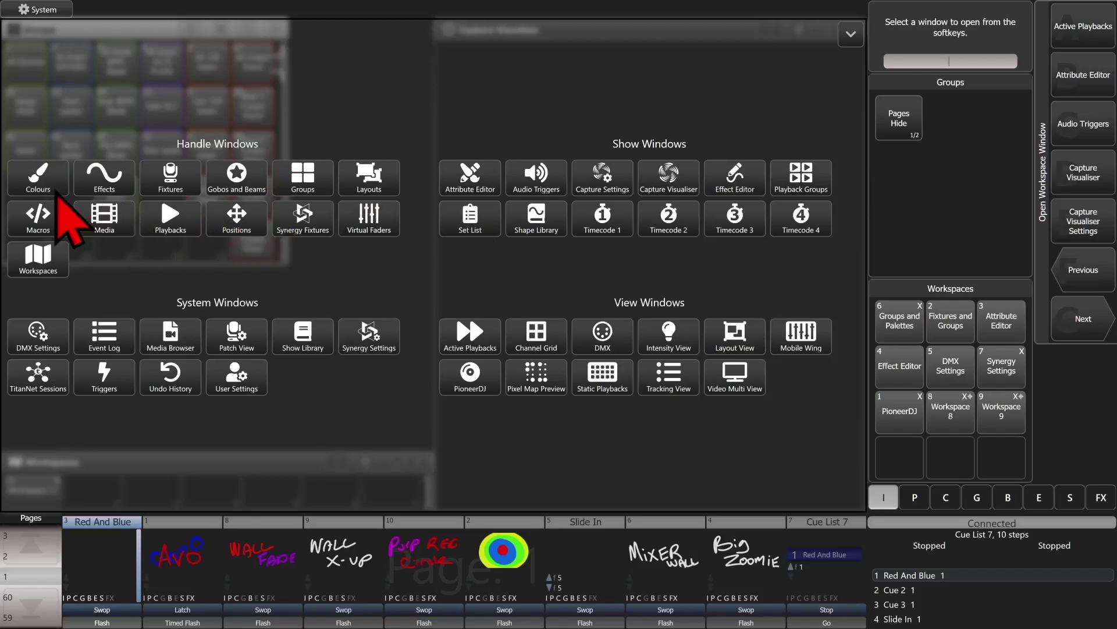
{"action": "left_click", "coordinate": [60, 193]}
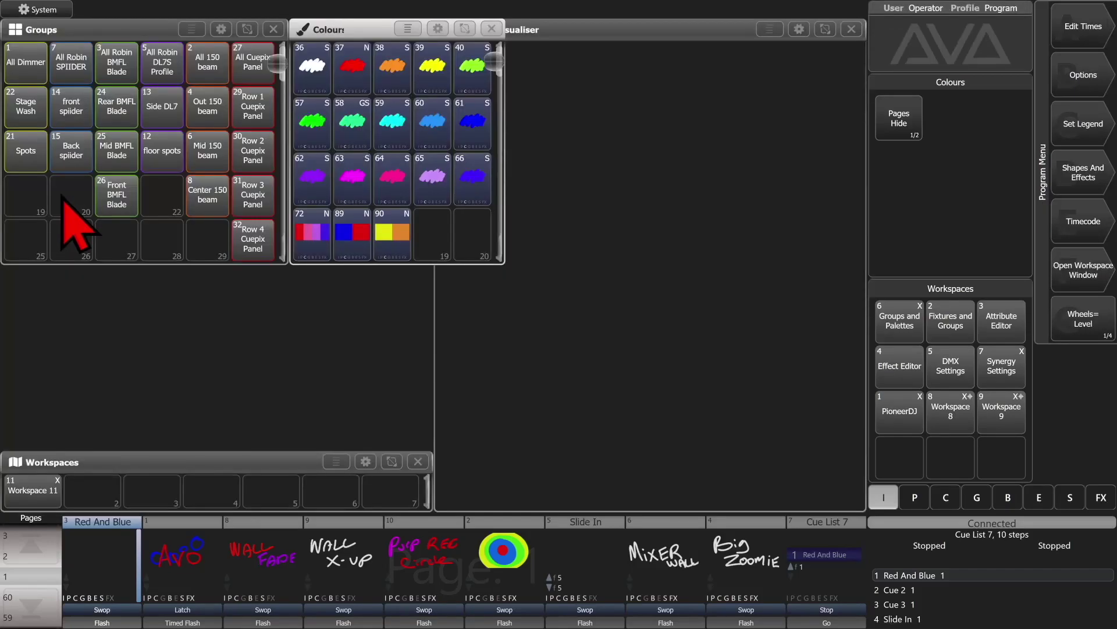
Add Positions and Gobos and Beams windows alongside the Capture Visualiser.
{"action": "left_click", "coordinate": [1081, 181]}
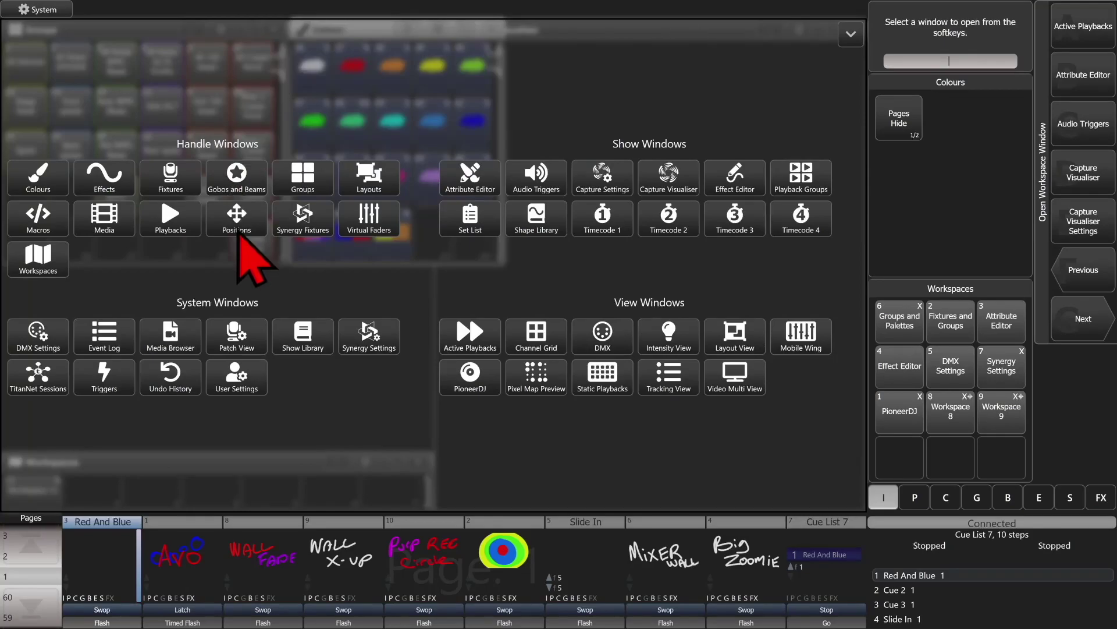
{"action": "left_click", "coordinate": [239, 229]}
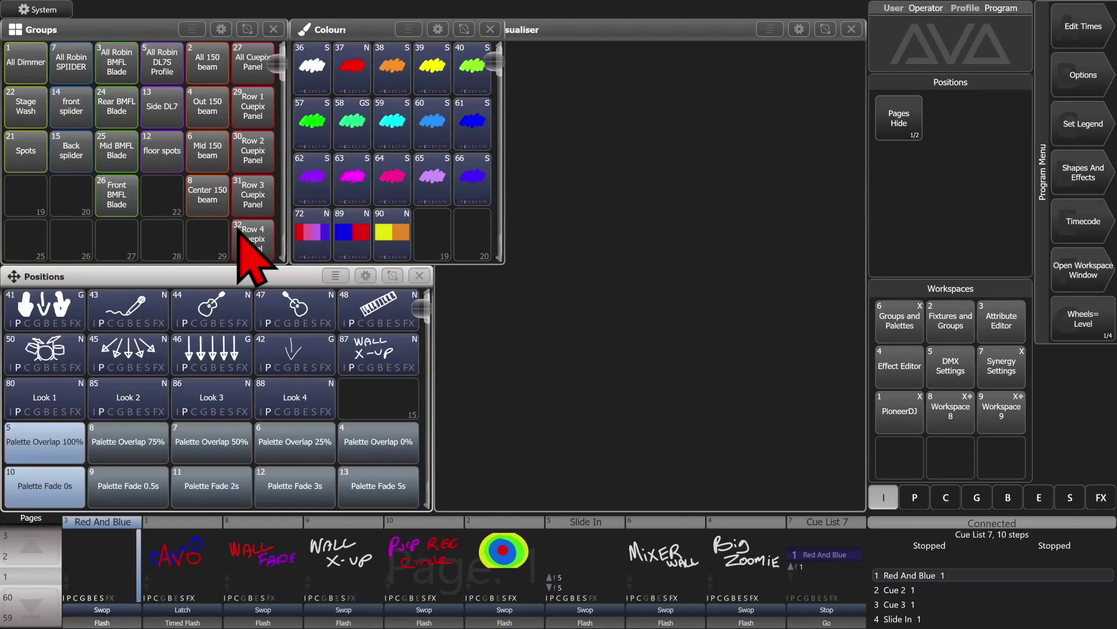
{"action": "key", "text": "F6"}
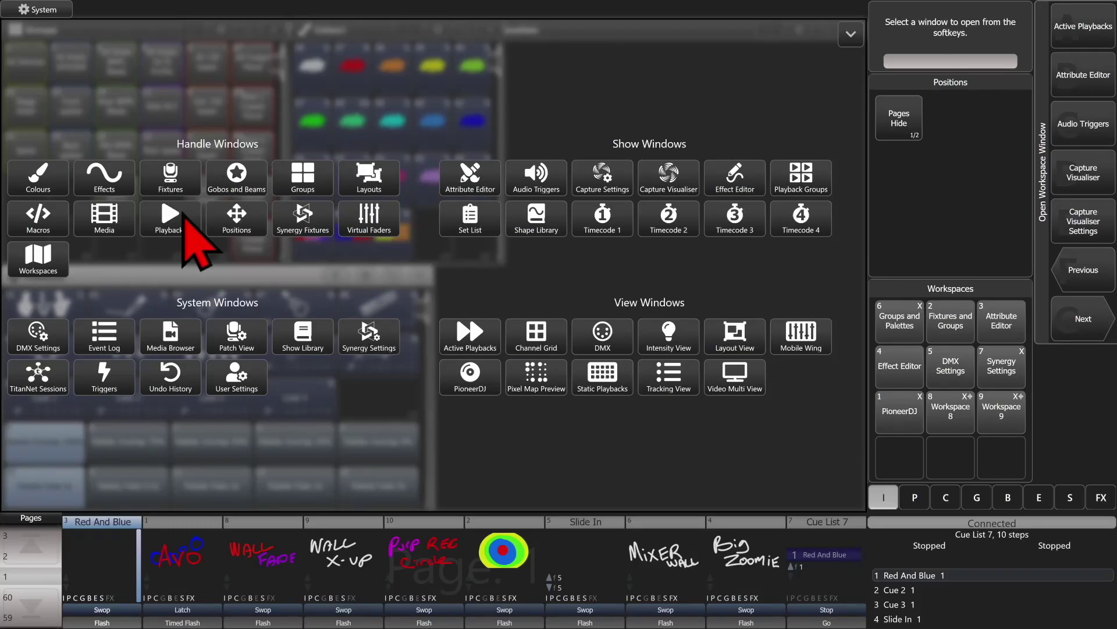
{"action": "left_click", "coordinate": [245, 188]}
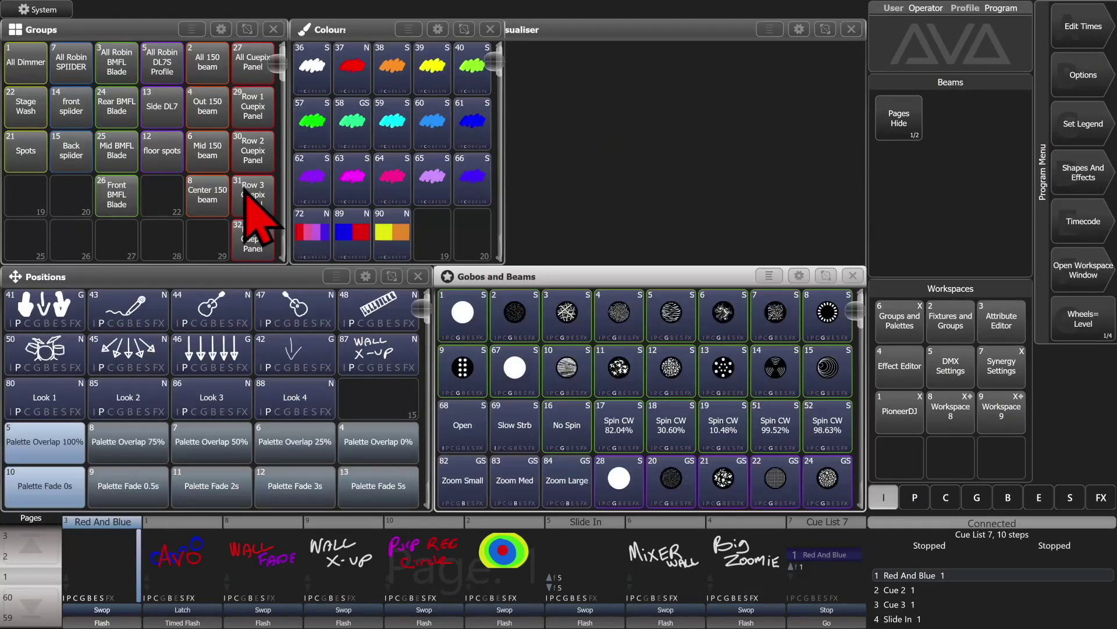
{"action": "left_click", "coordinate": [246, 28]}
Widen Colours over Groups, shrink Gobos and Beams to a column, and widen the Capture Visualiser.
{"action": "left_click_drag", "start_coordinate": [40, 75], "coordinate": [160, 232]}
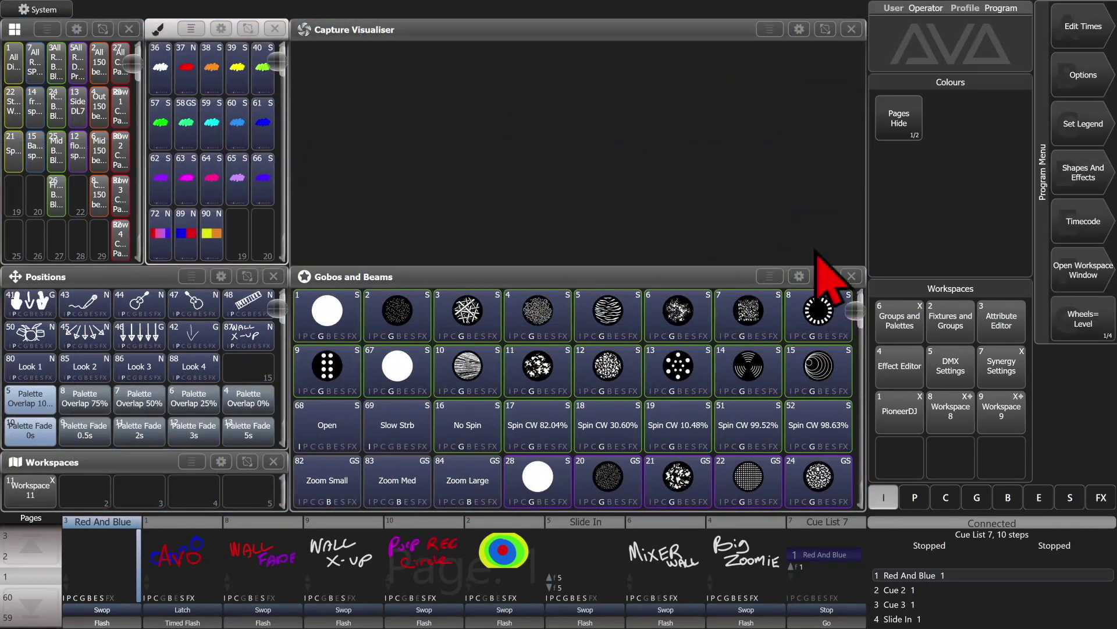
{"action": "left_click", "coordinate": [826, 276]}
{"action": "left_click_drag", "start_coordinate": [279, 292], "coordinate": [510, 473]}
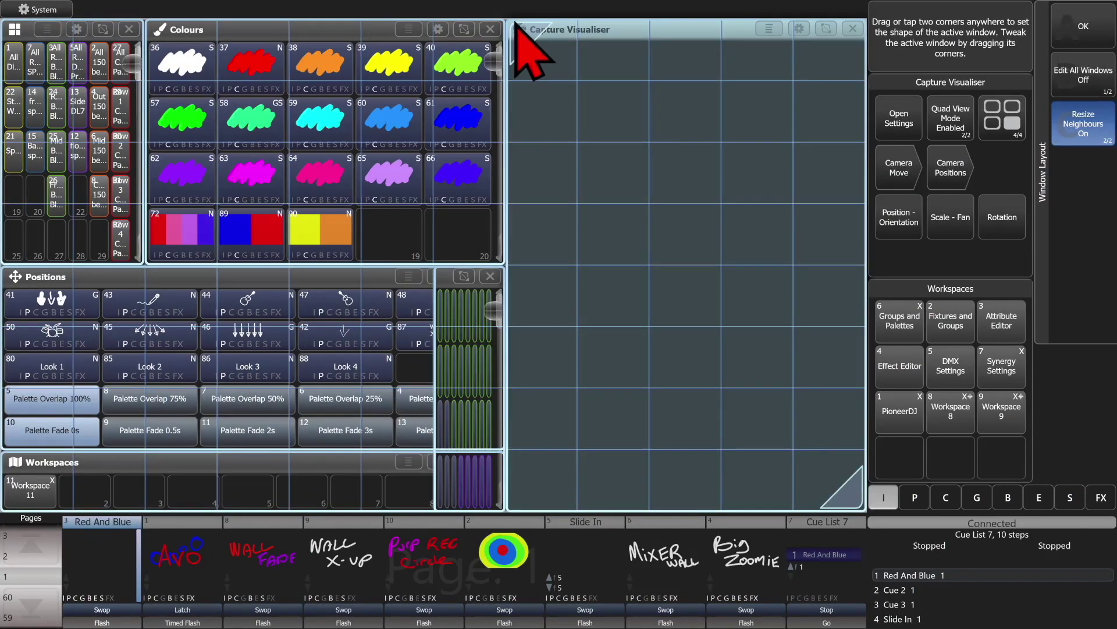
{"action": "left_click_drag", "start_coordinate": [523, 38], "coordinate": [374, 44]}
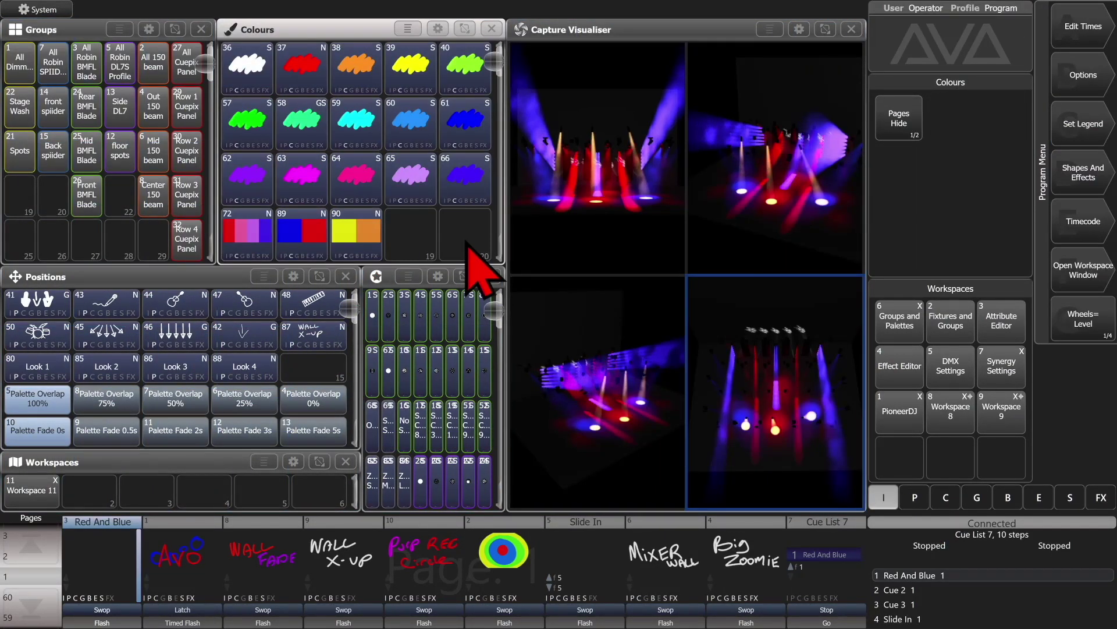
{"action": "left_click", "coordinate": [679, 27]}
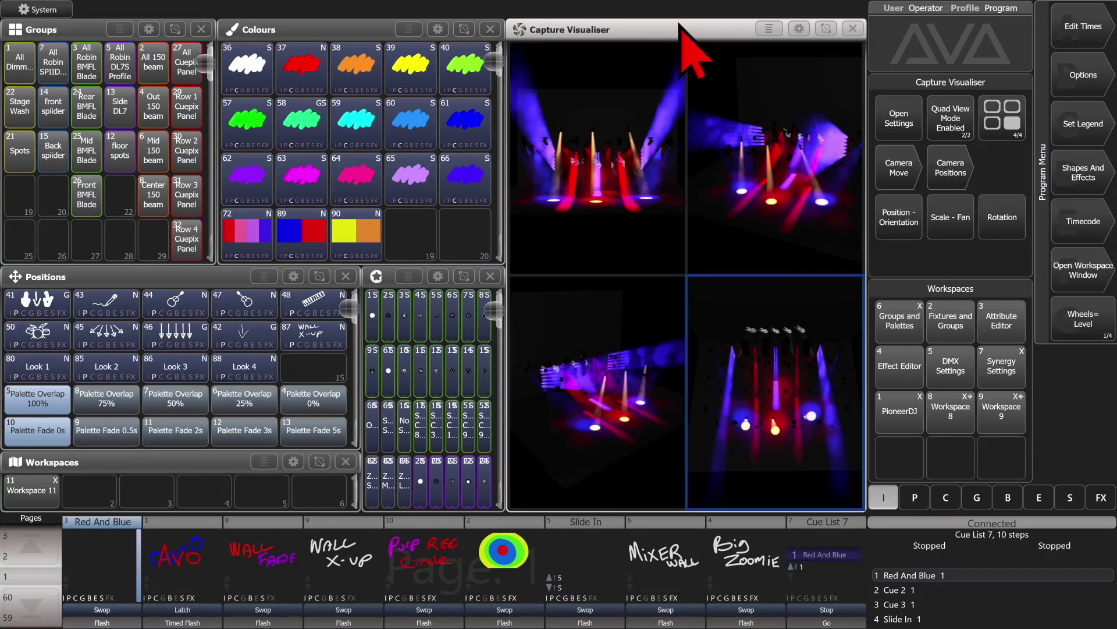
Record the quad-view layout into the empty slot as Workspace 10, then recall Workspaces 8 and 9.
{"action": "left_click", "coordinate": [99, 503]}
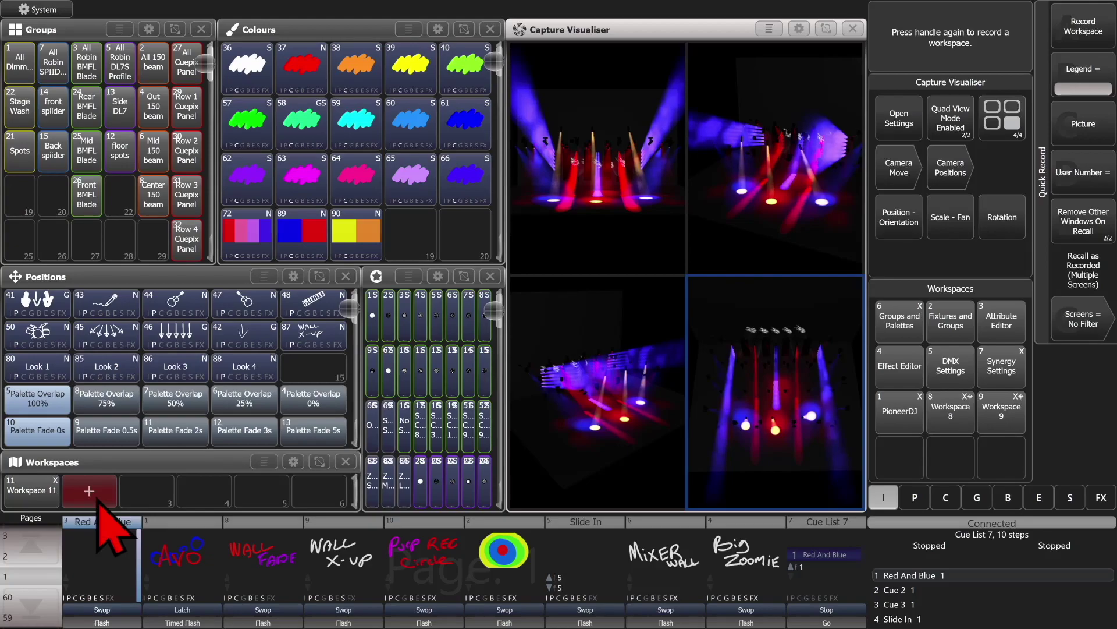
{"action": "left_click", "coordinate": [99, 503]}
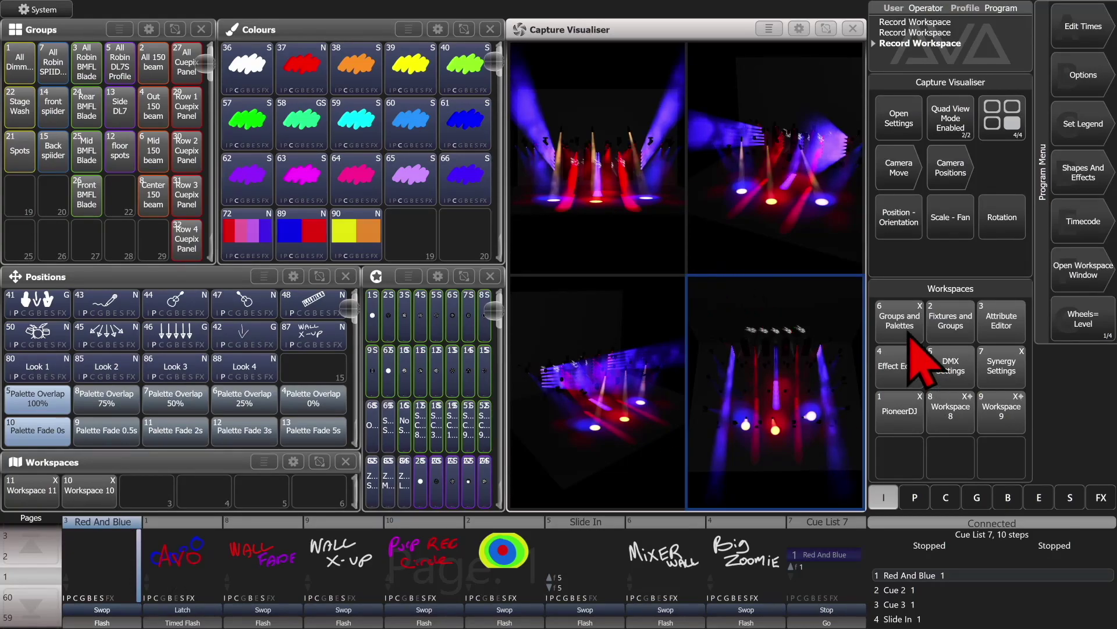
{"action": "left_click", "coordinate": [956, 407]}
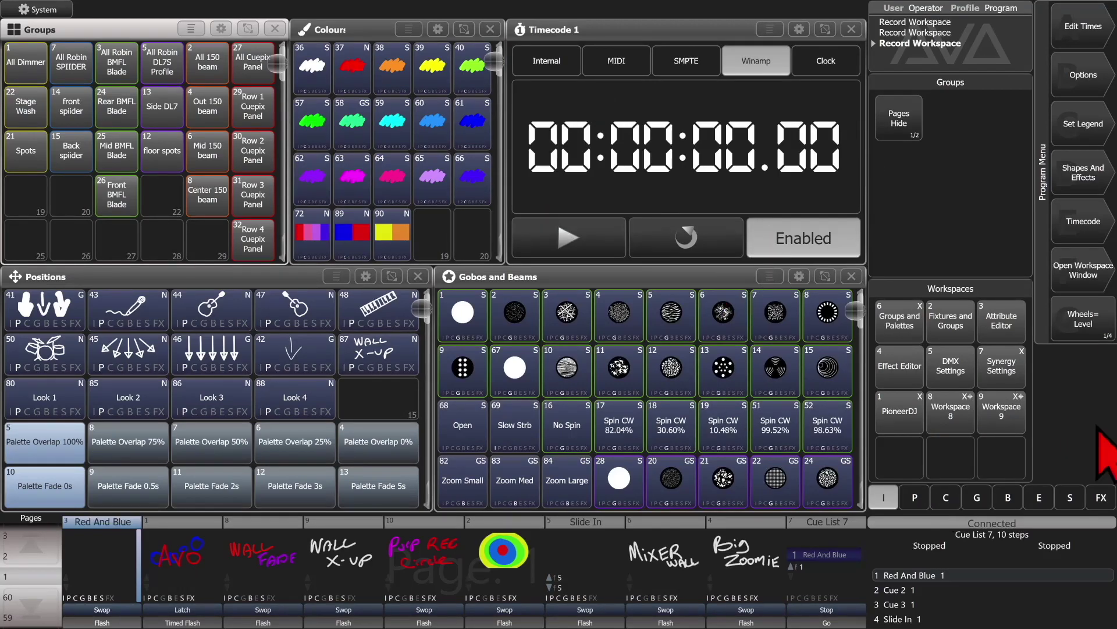
{"action": "left_click", "coordinate": [1011, 410]}
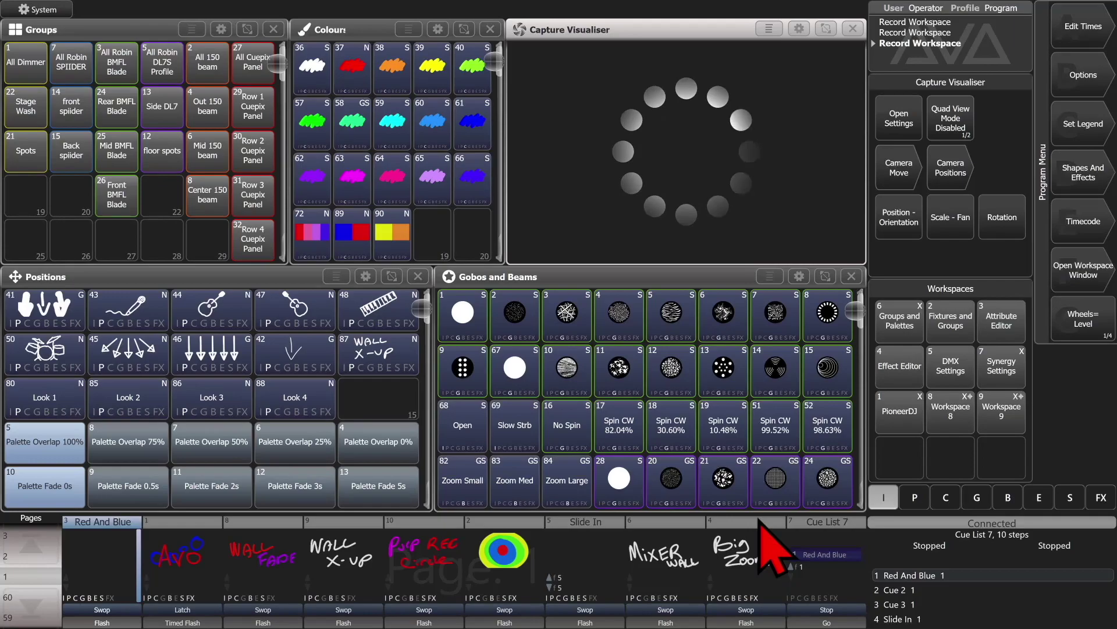
Add a Workspaces window, recall Workspace 10's quad view, then go back to Workspace 9.
{"action": "key", "text": "alt+v"}
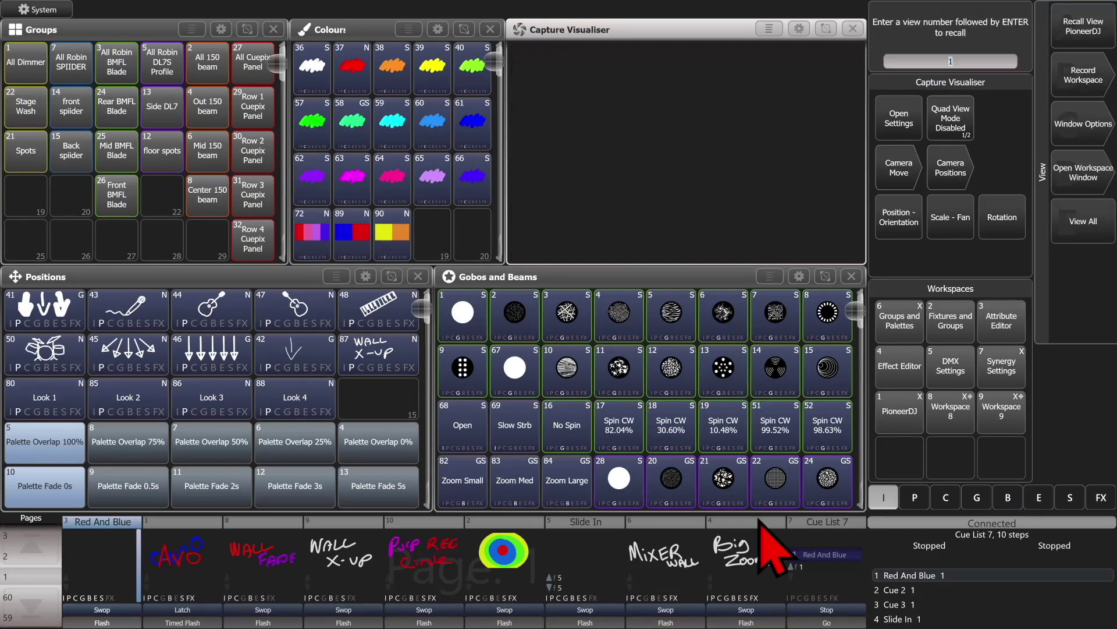
{"action": "key", "text": "F4"}
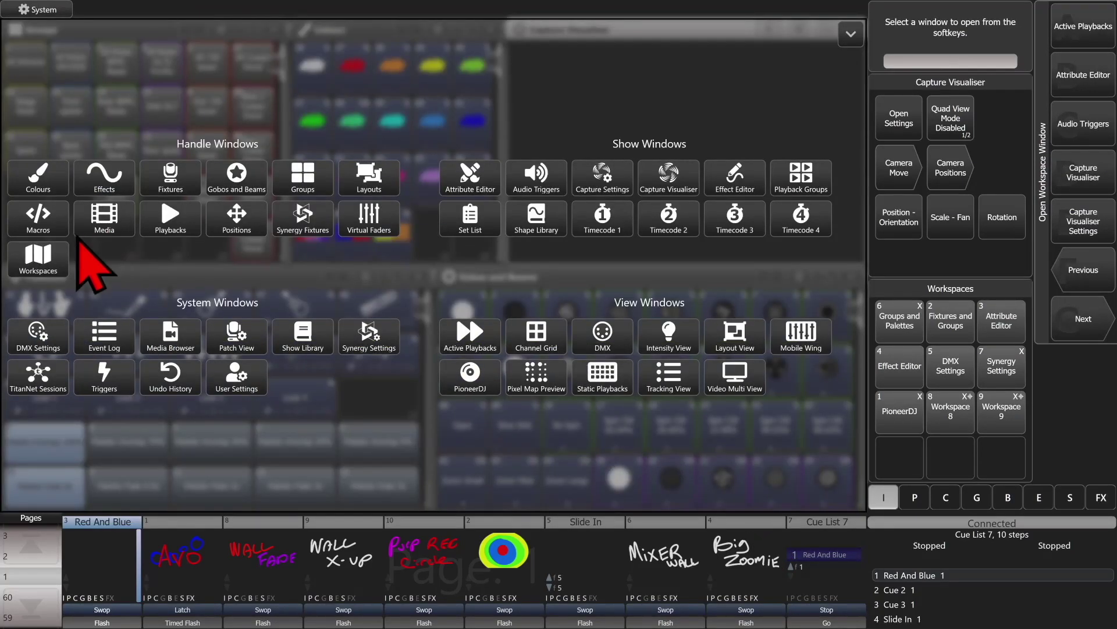
{"action": "left_click", "coordinate": [47, 263]}
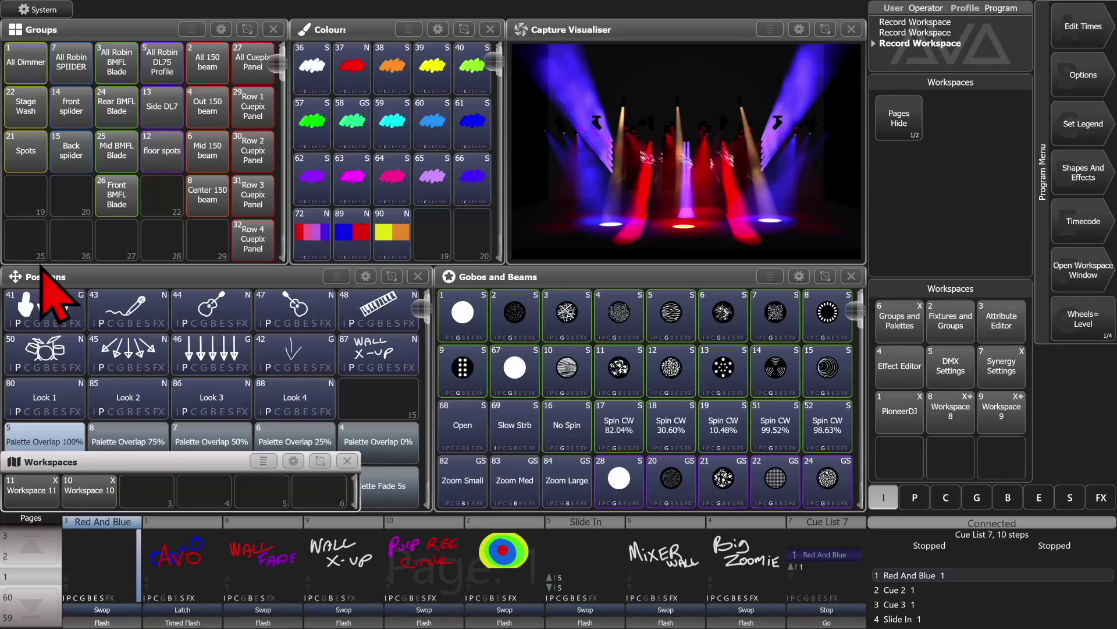
{"action": "left_click", "coordinate": [96, 490]}
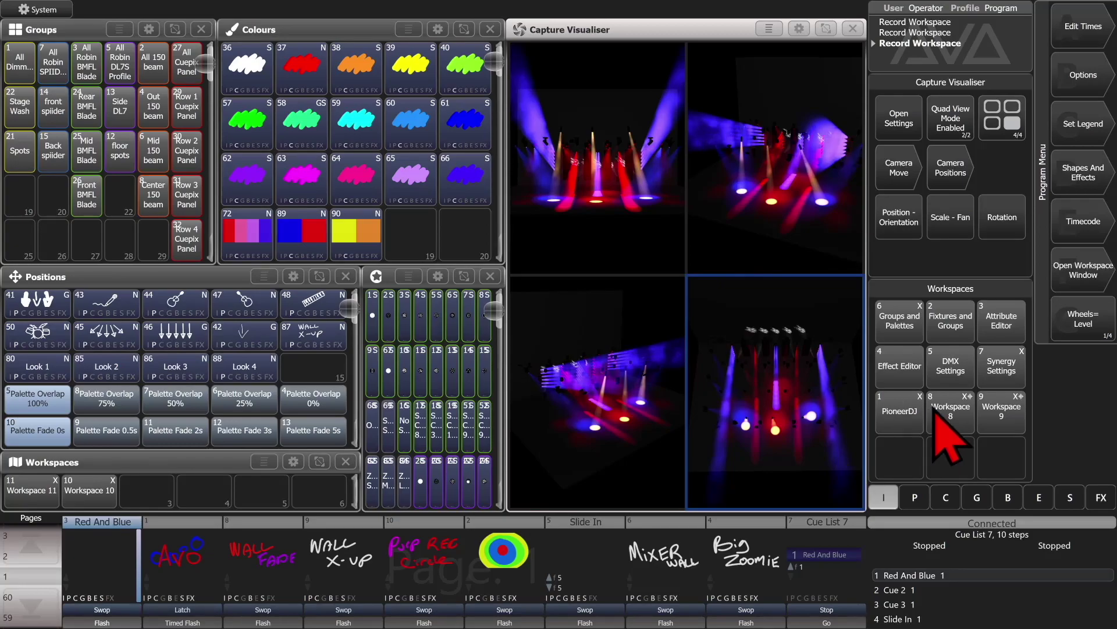
{"action": "left_click", "coordinate": [998, 423]}
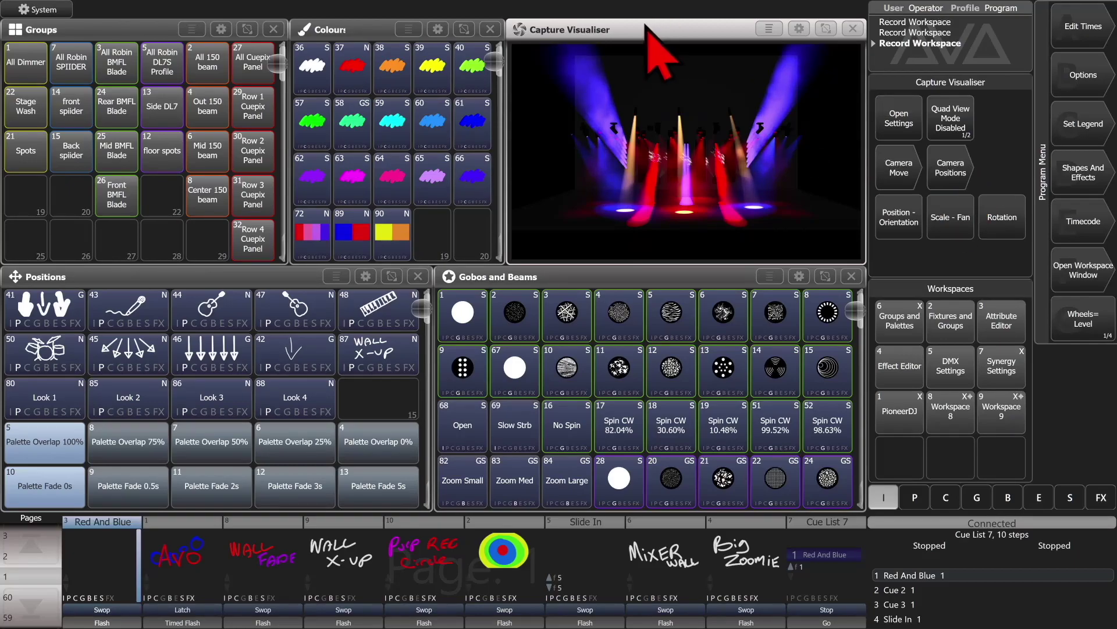
Show Camera Positions, try the SR angle, then settle on the SL Angle view.
{"action": "left_click", "coordinate": [955, 180]}
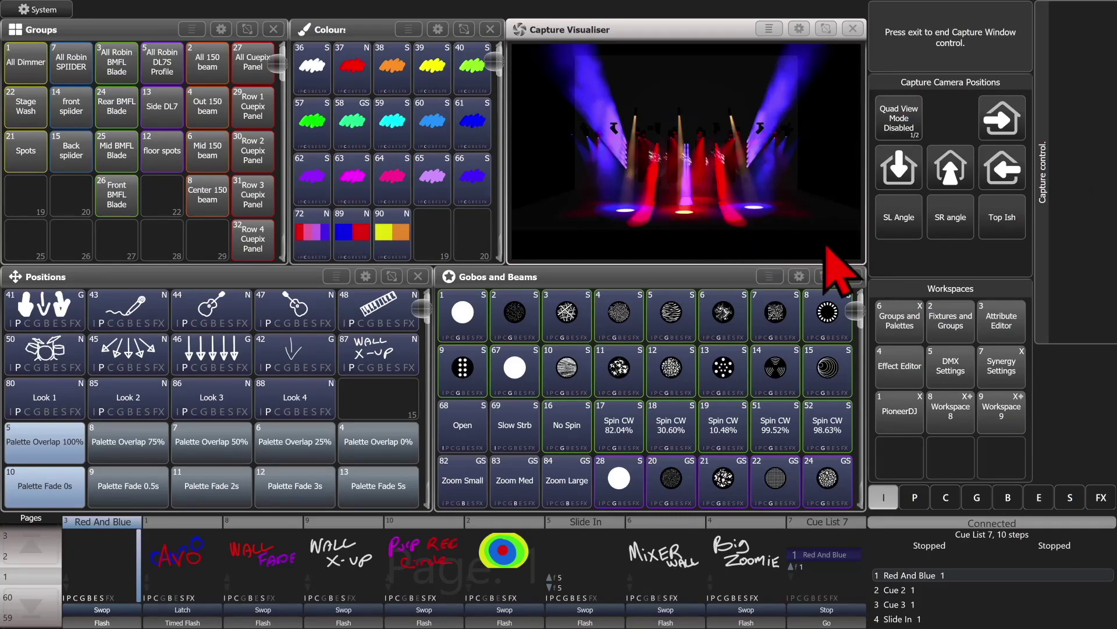
{"action": "left_click", "coordinate": [951, 229]}
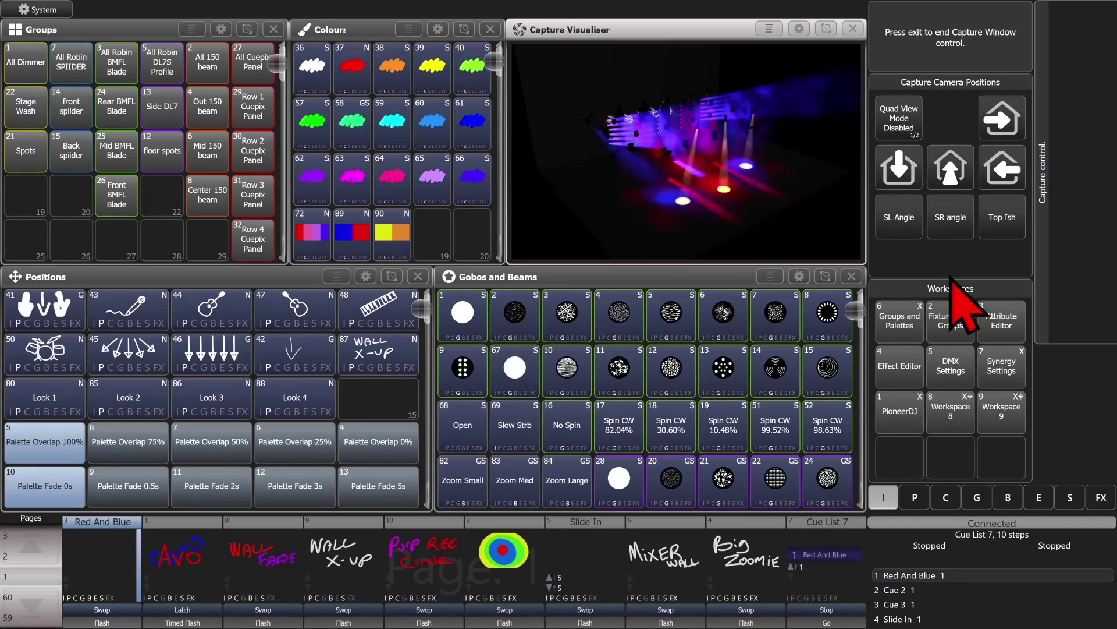
{"action": "left_click", "coordinate": [899, 219]}
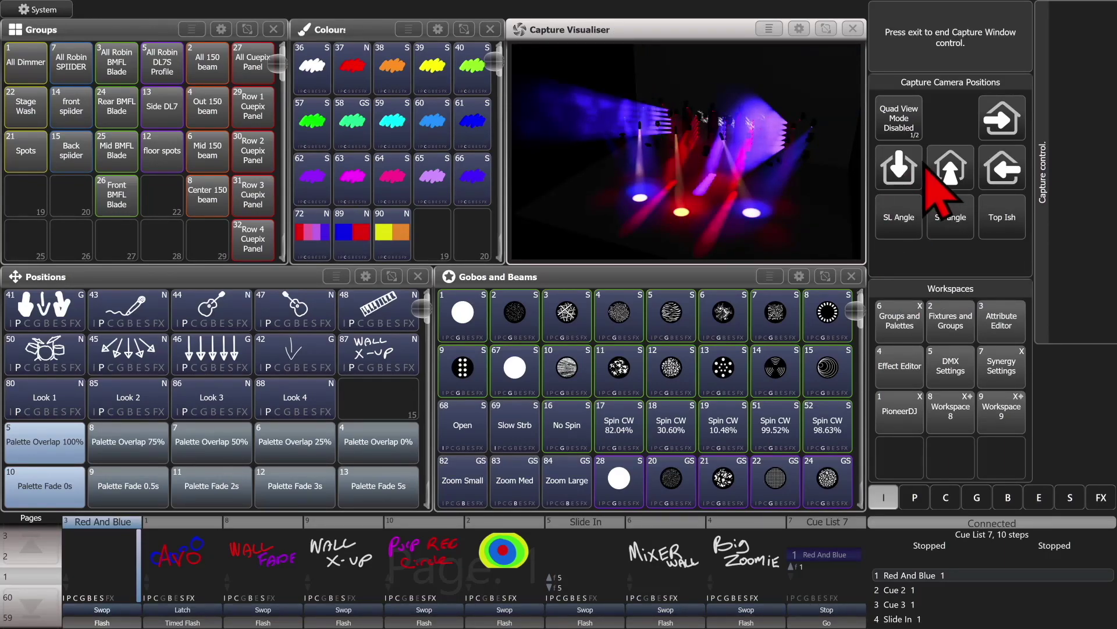
Save the stage-left view layout as Workspace 12, then test it after recalling Groups and Palettes.
{"action": "key", "text": "Escape"}
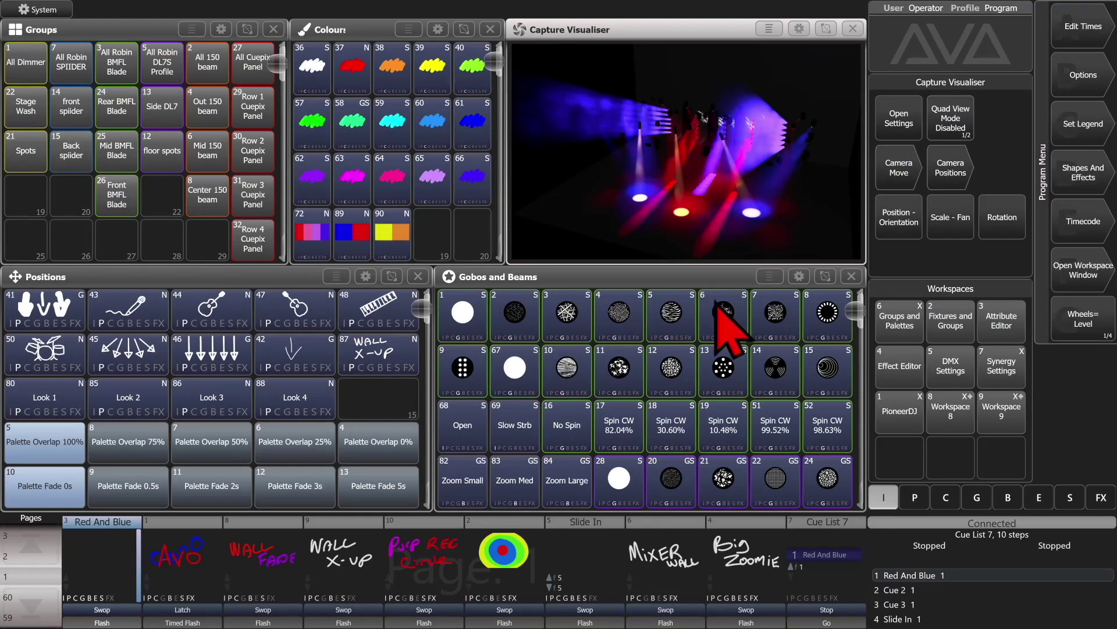
{"action": "left_click", "coordinate": [902, 458]}
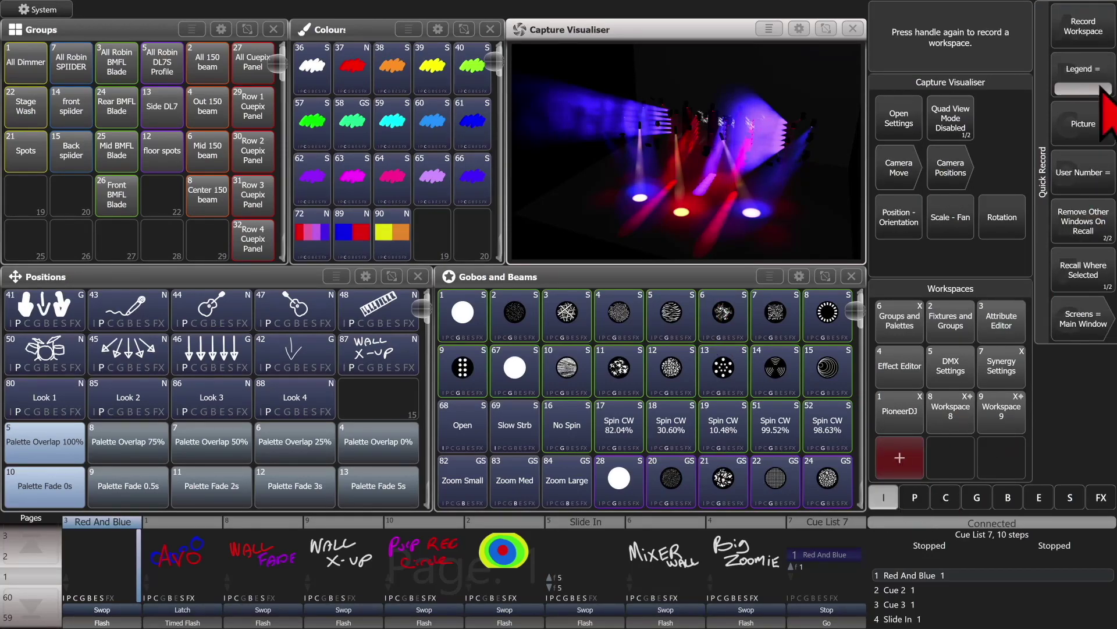
{"action": "left_click", "coordinate": [918, 465]}
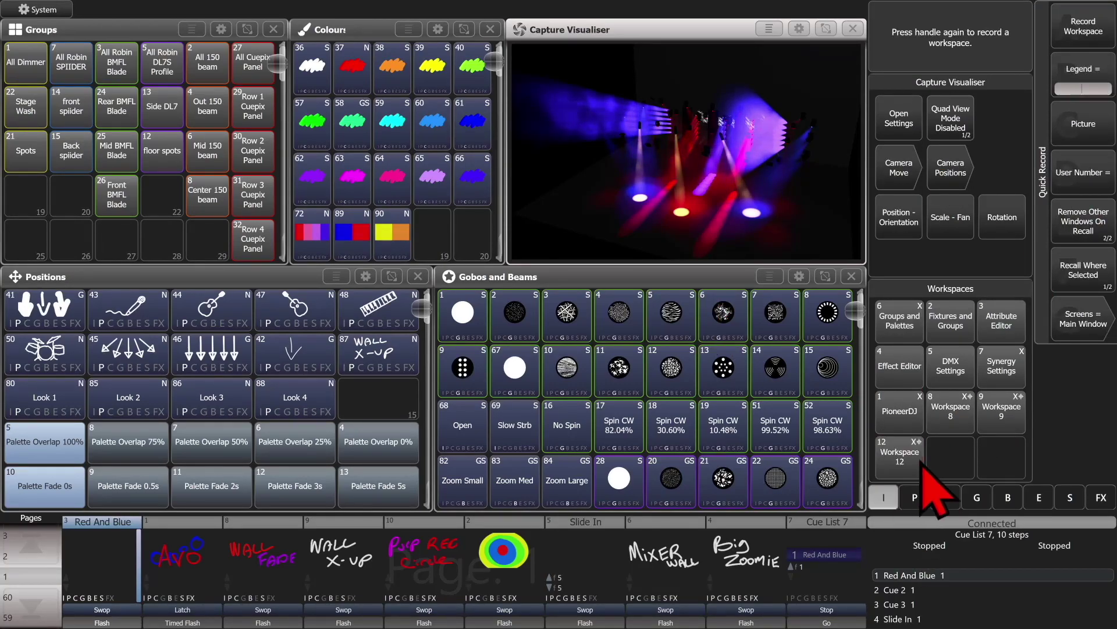
{"action": "left_click", "coordinate": [903, 332]}
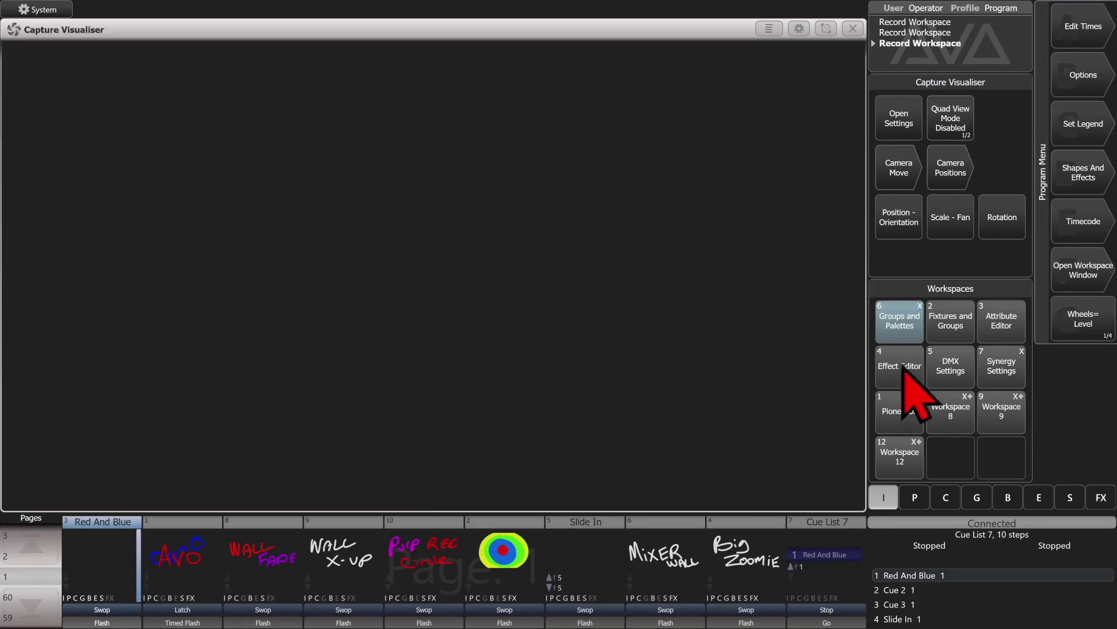
{"action": "left_click", "coordinate": [903, 466]}
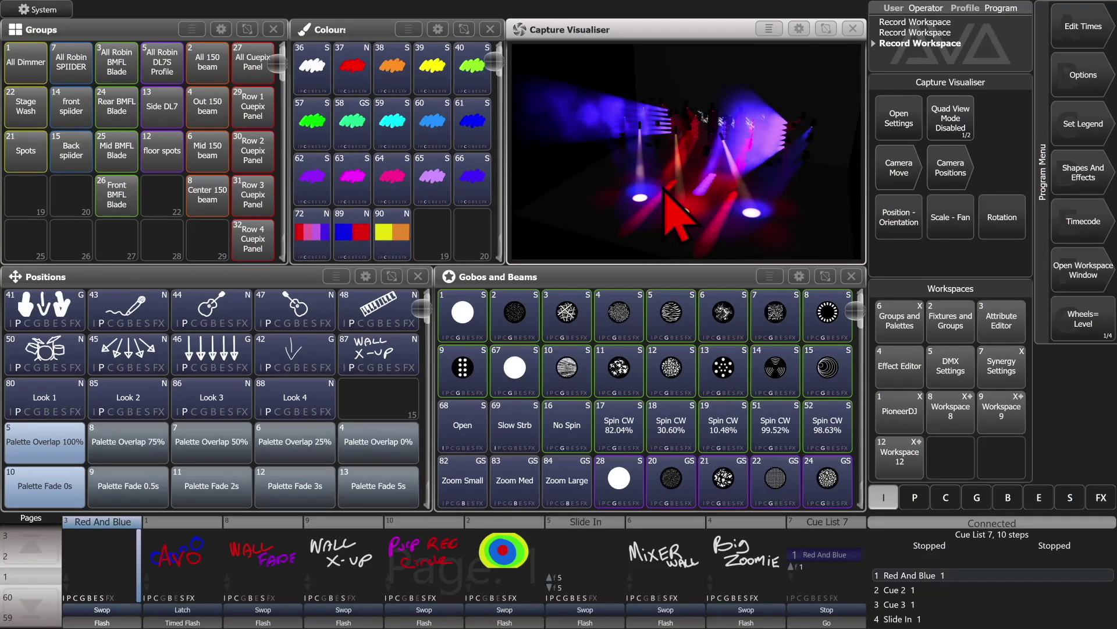
Enable Quad View Mode and give the top-right pane the next stored camera angle.
{"action": "left_click", "coordinate": [963, 124]}
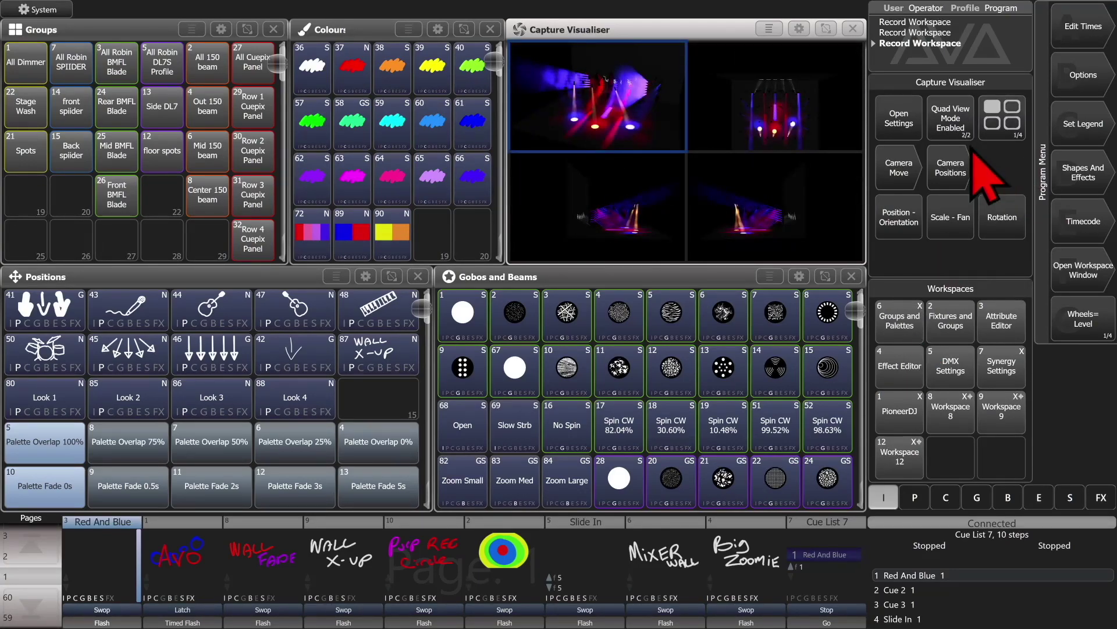
{"action": "left_click", "coordinate": [1000, 121]}
{"action": "left_click", "coordinate": [966, 178]}
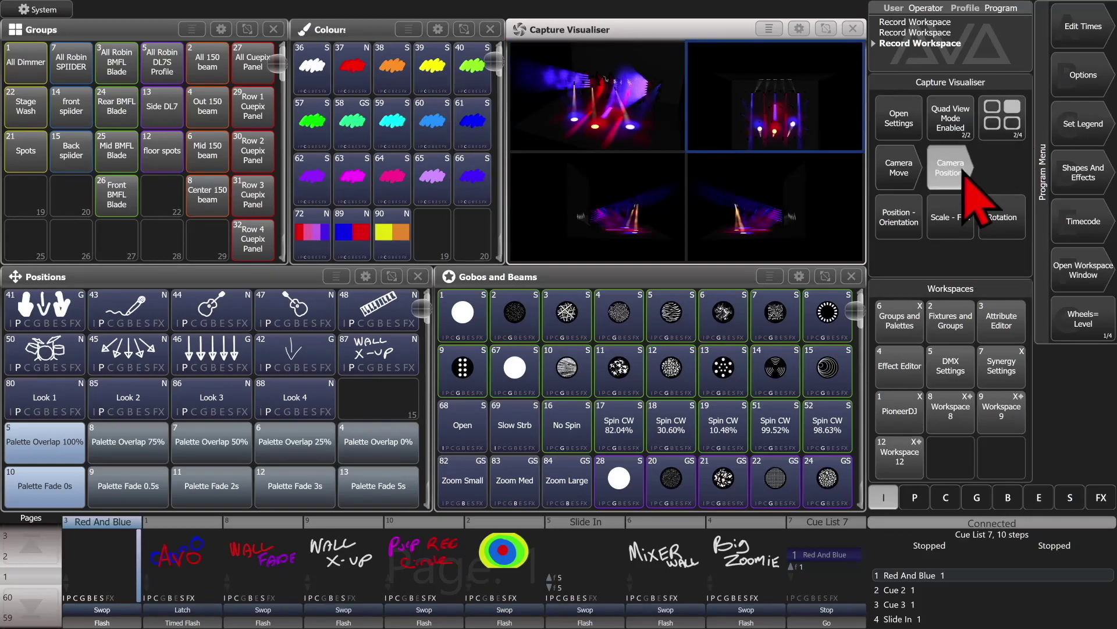
{"action": "left_click", "coordinate": [983, 226]}
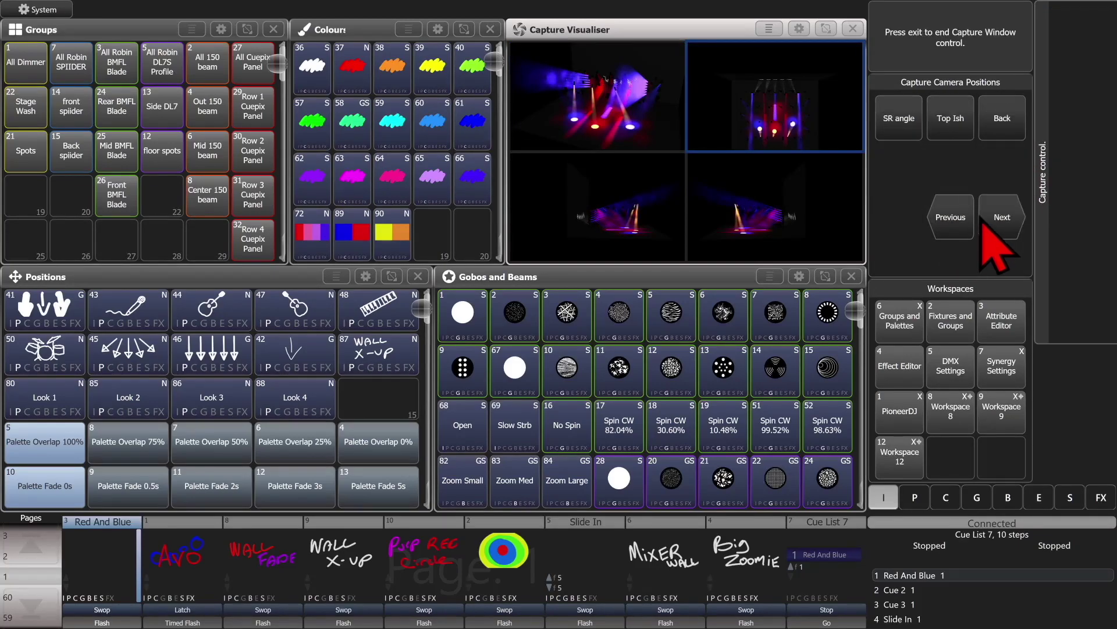
{"action": "left_click", "coordinate": [959, 116]}
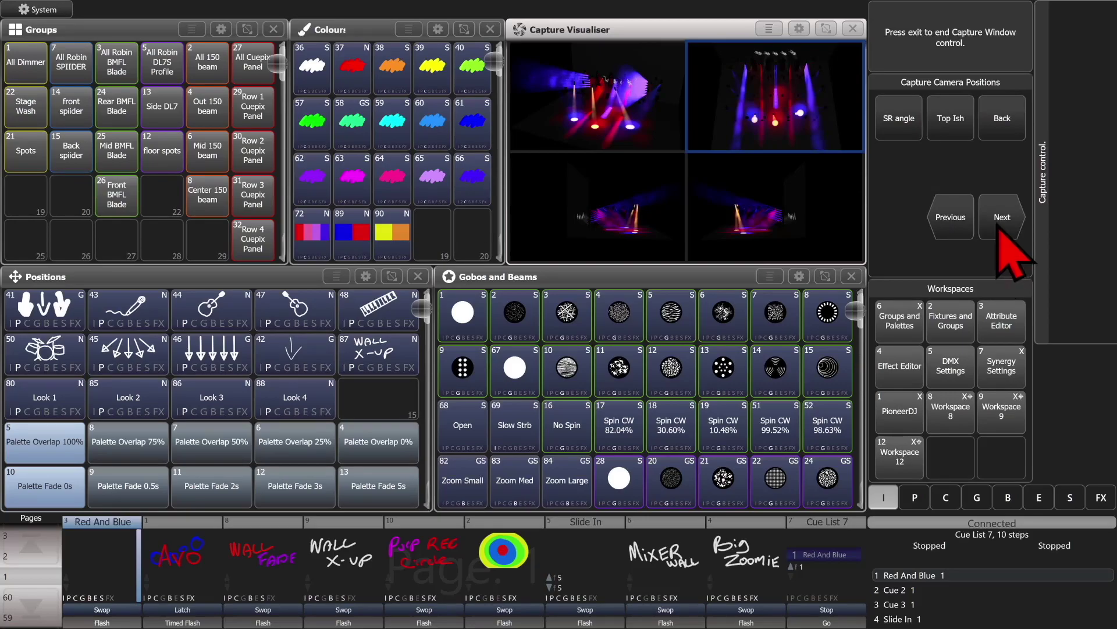
{"action": "key", "text": "Escape"}
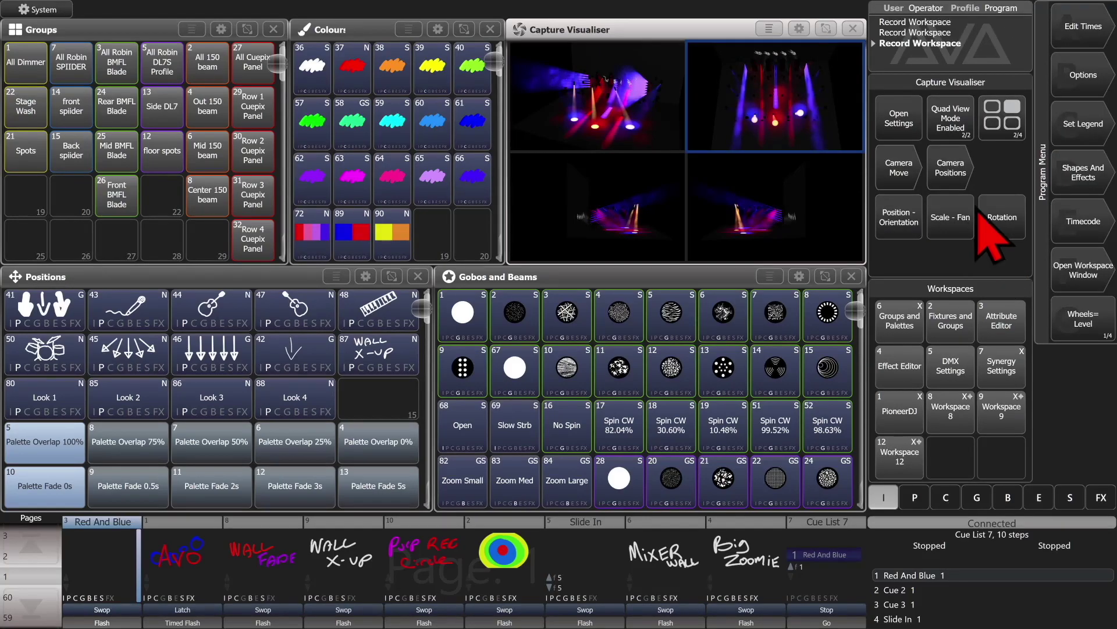
{"action": "left_click", "coordinate": [999, 129]}
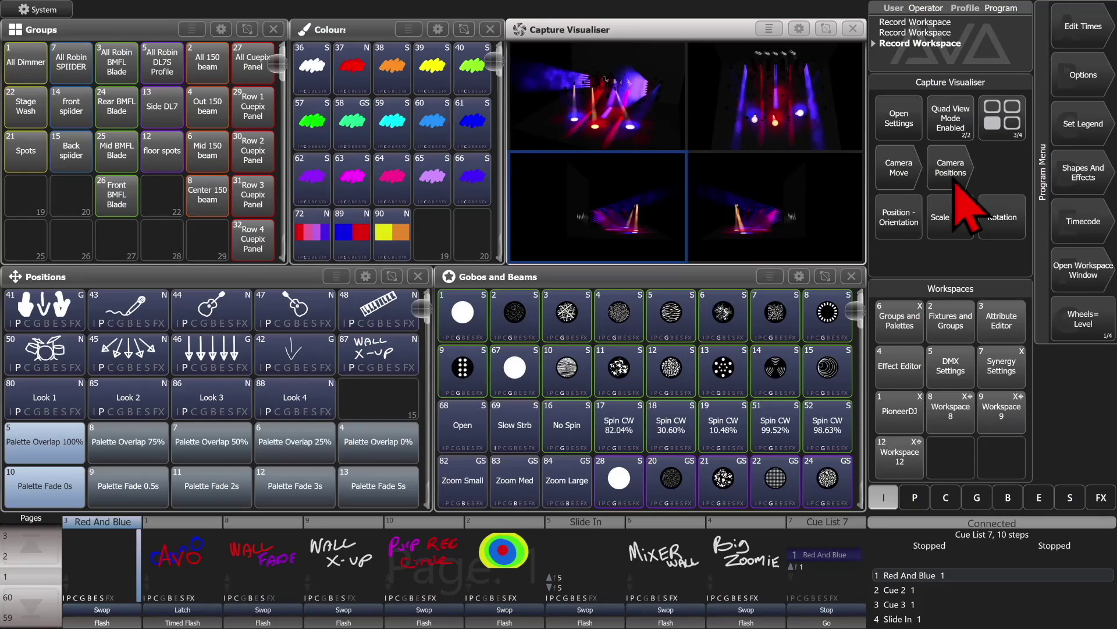
Move and orbit the bottom-left camera to X 0.92 m, Y 5.61 m, zoom 25.07 m.
{"action": "left_click", "coordinate": [899, 175]}
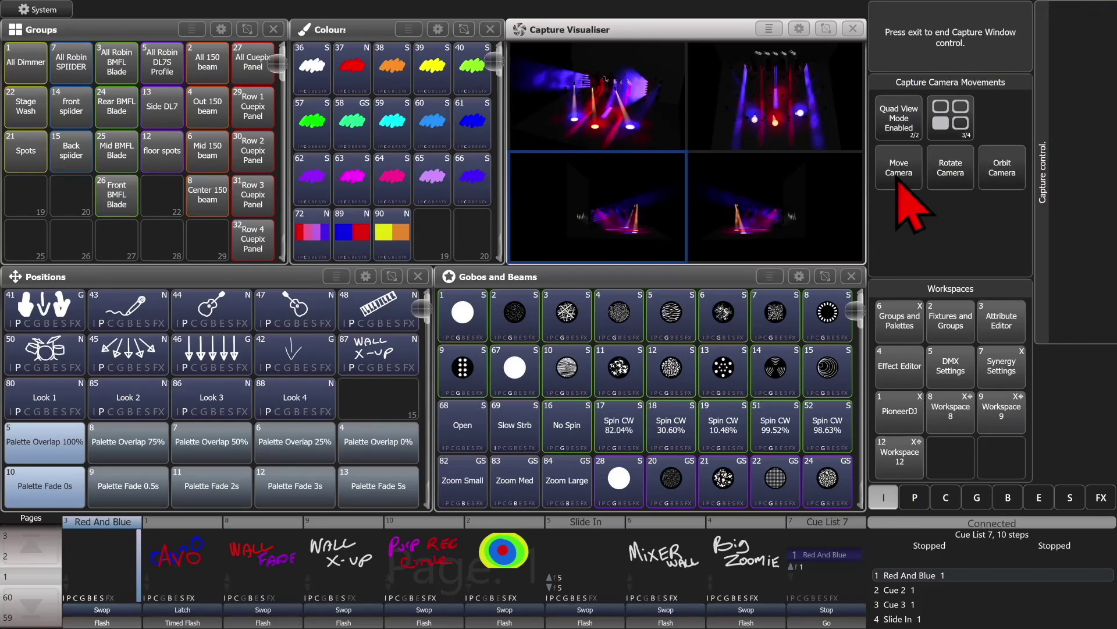
{"action": "left_click", "coordinate": [899, 184]}
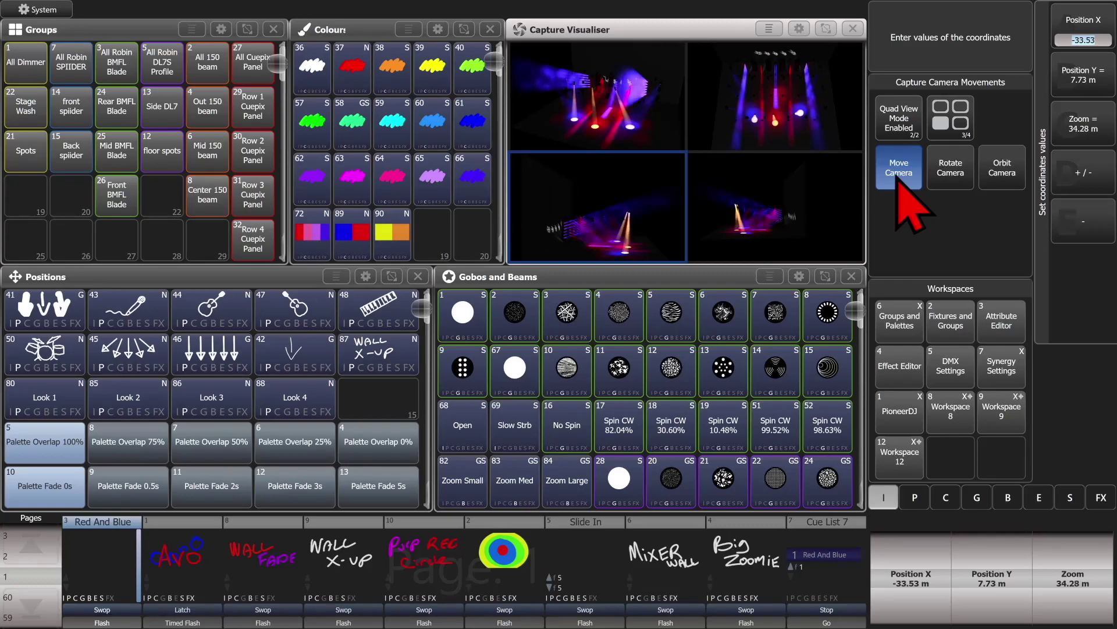
{"action": "left_click", "coordinate": [1003, 166]}
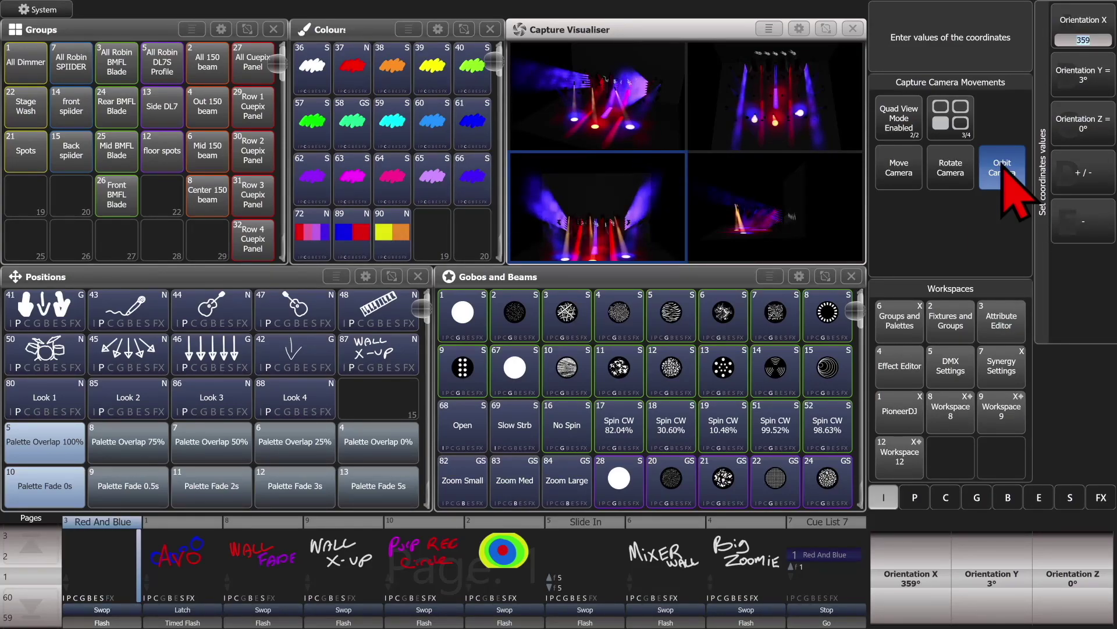
{"action": "left_click", "coordinate": [916, 176]}
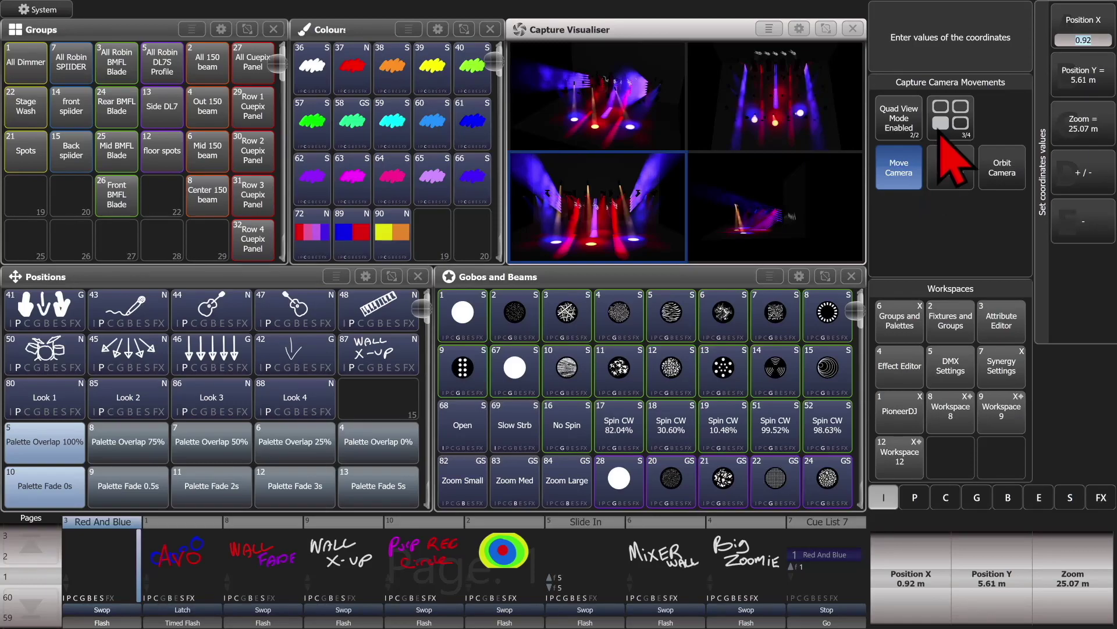
Select the bottom-right pane and apply the stored Back camera position to it.
{"action": "left_click", "coordinate": [945, 126]}
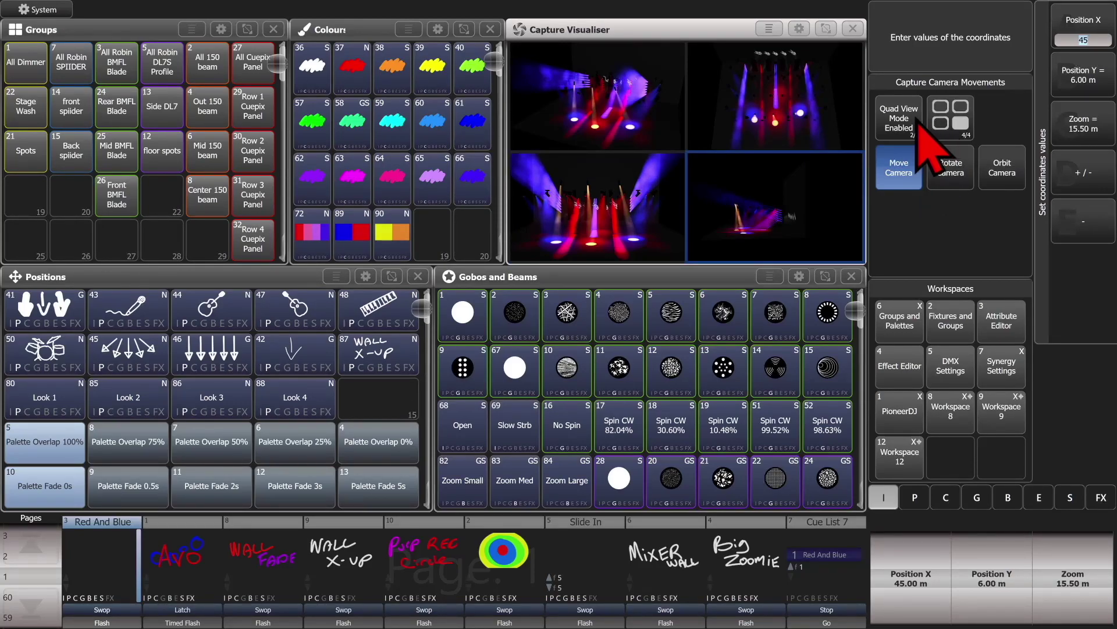
{"action": "key", "text": "Escape"}
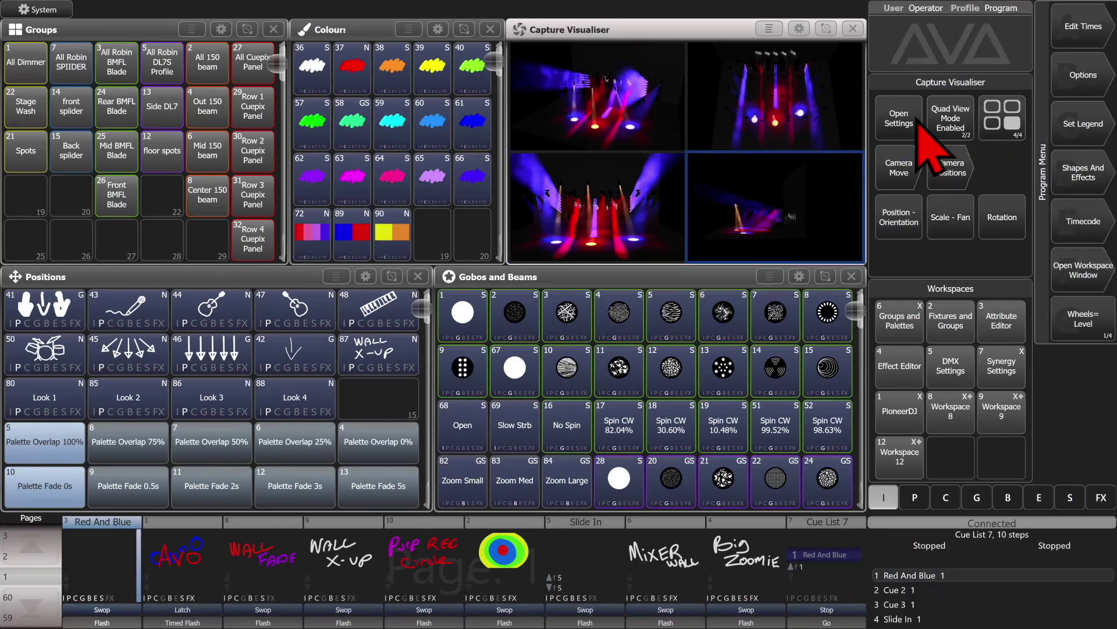
{"action": "left_click", "coordinate": [954, 170]}
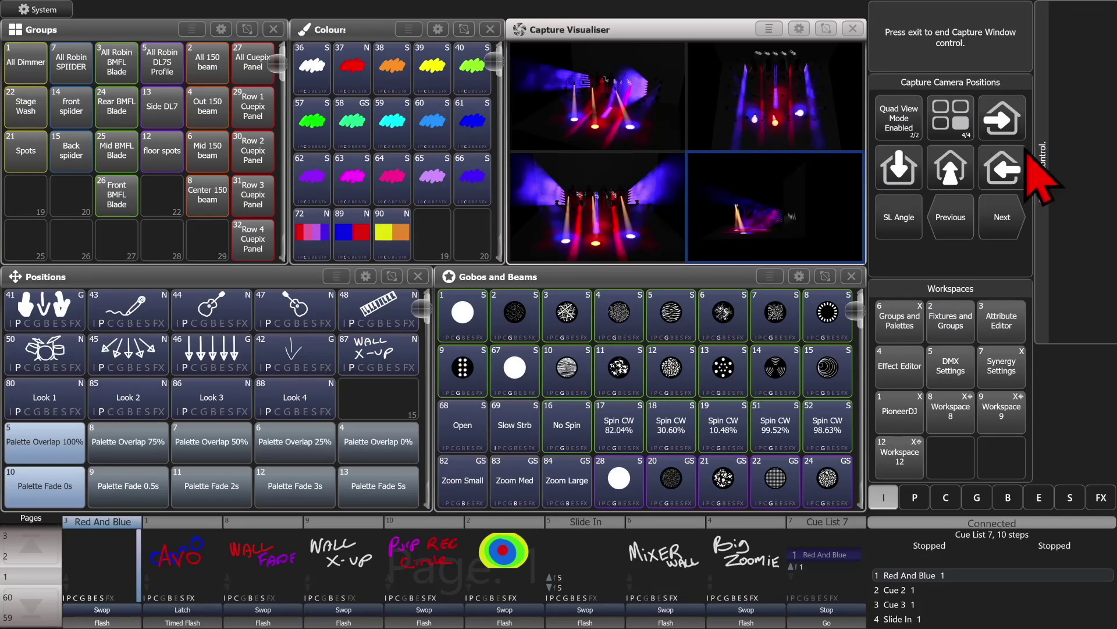
{"action": "left_click", "coordinate": [960, 225]}
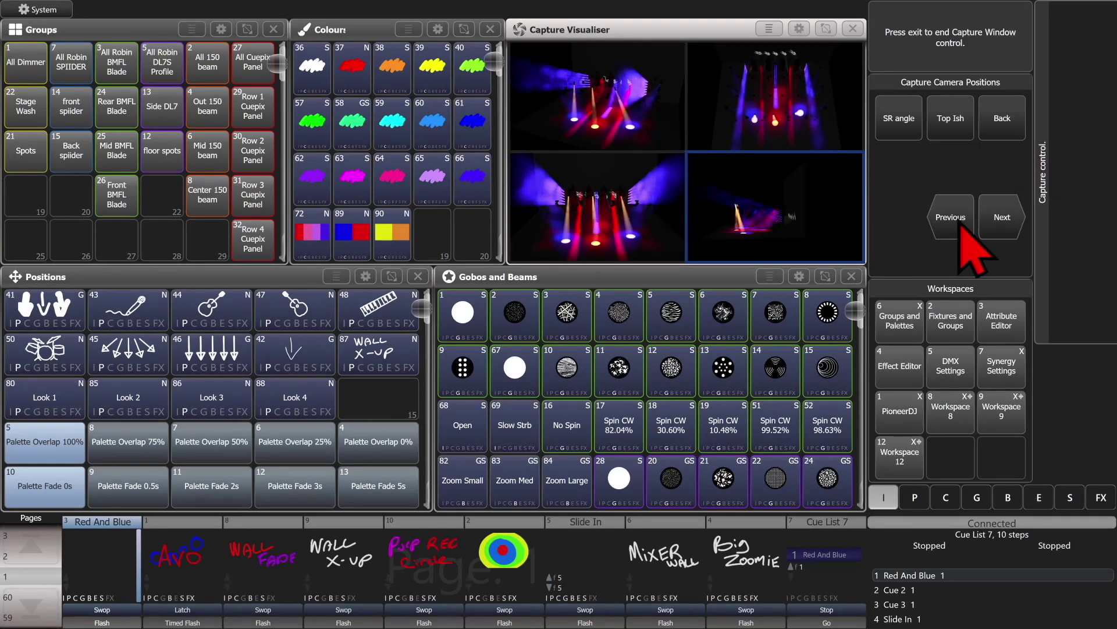
{"action": "left_click", "coordinate": [1010, 135]}
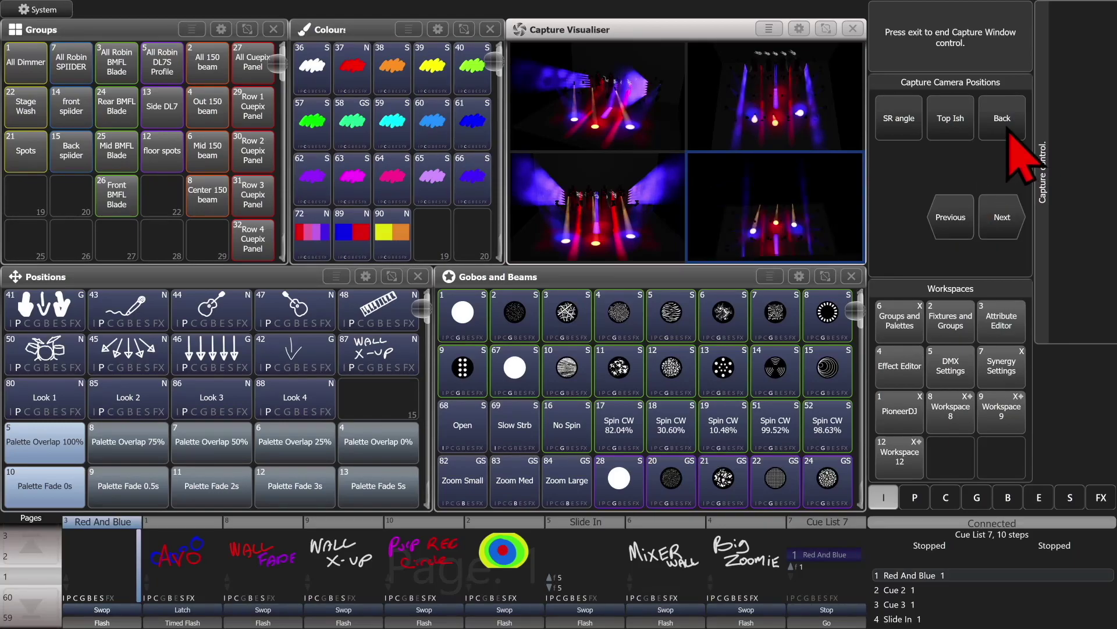
Exit camera control and record the quad-view layout into the empty slot as Workspace 13.
{"action": "key", "text": "Escape"}
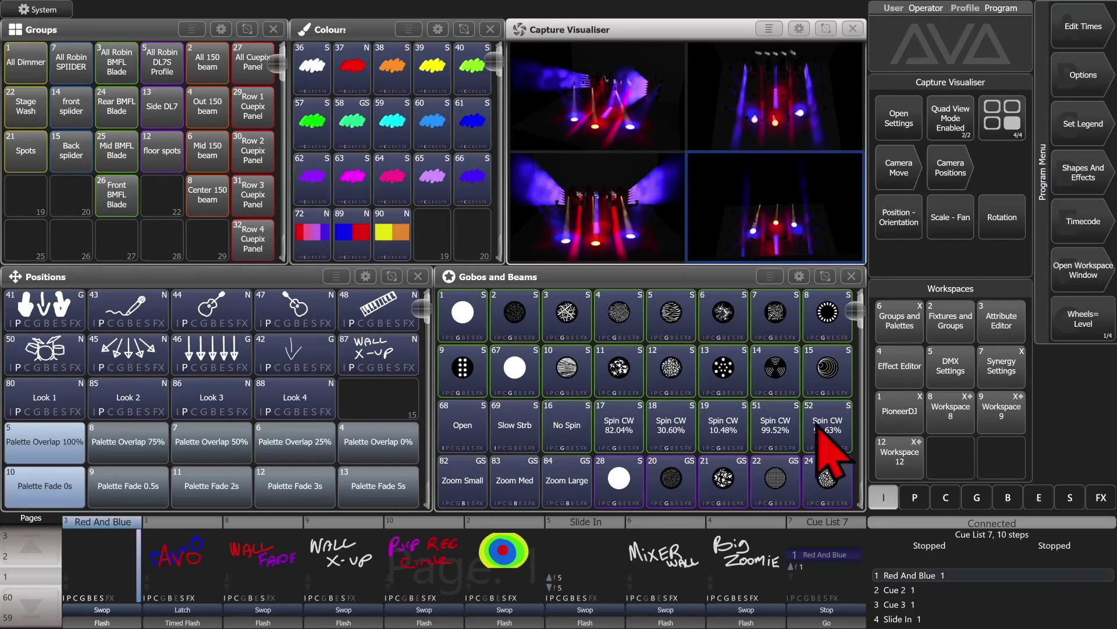
{"action": "left_click", "coordinate": [1015, 466]}
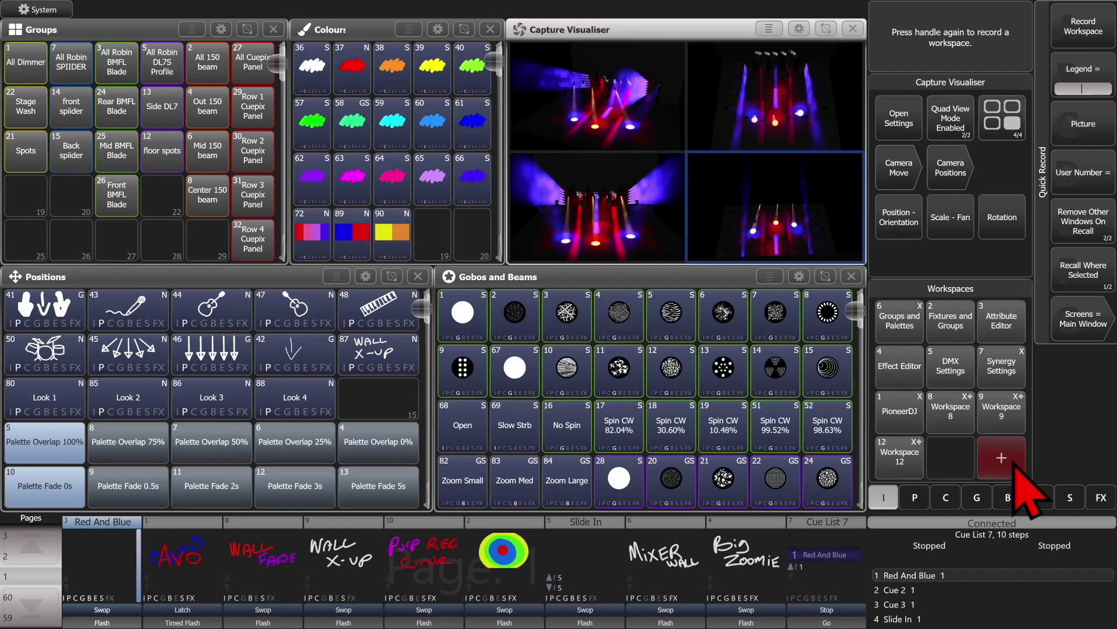
{"action": "left_click", "coordinate": [1016, 463]}
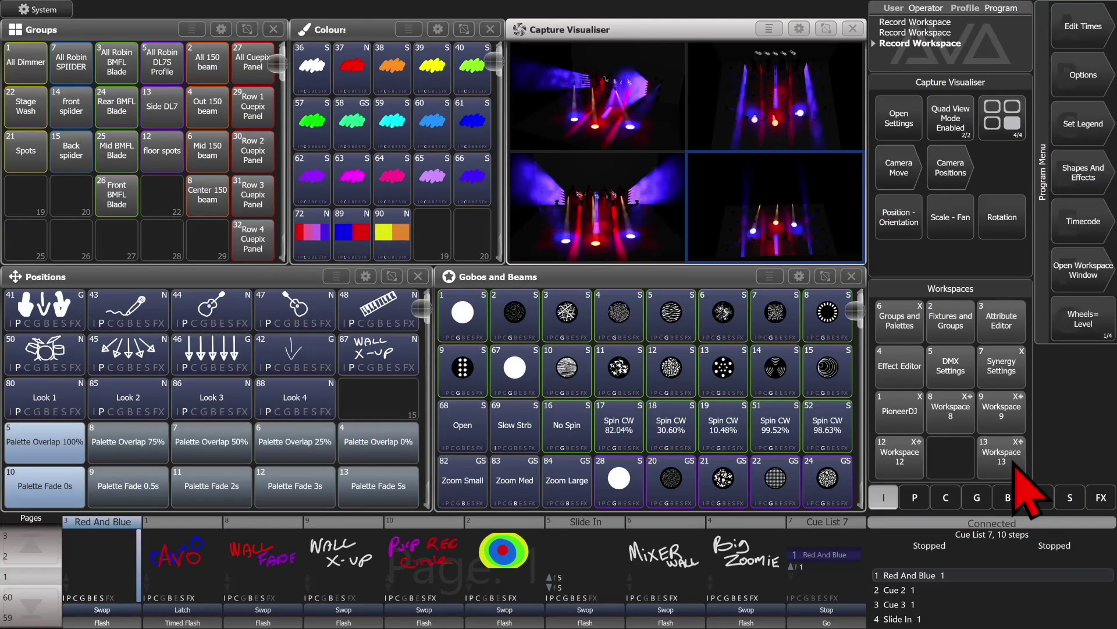
Test by recalling a single front-view workspace, Workspace 12, then Workspace 13.
{"action": "left_click", "coordinate": [1001, 453]}
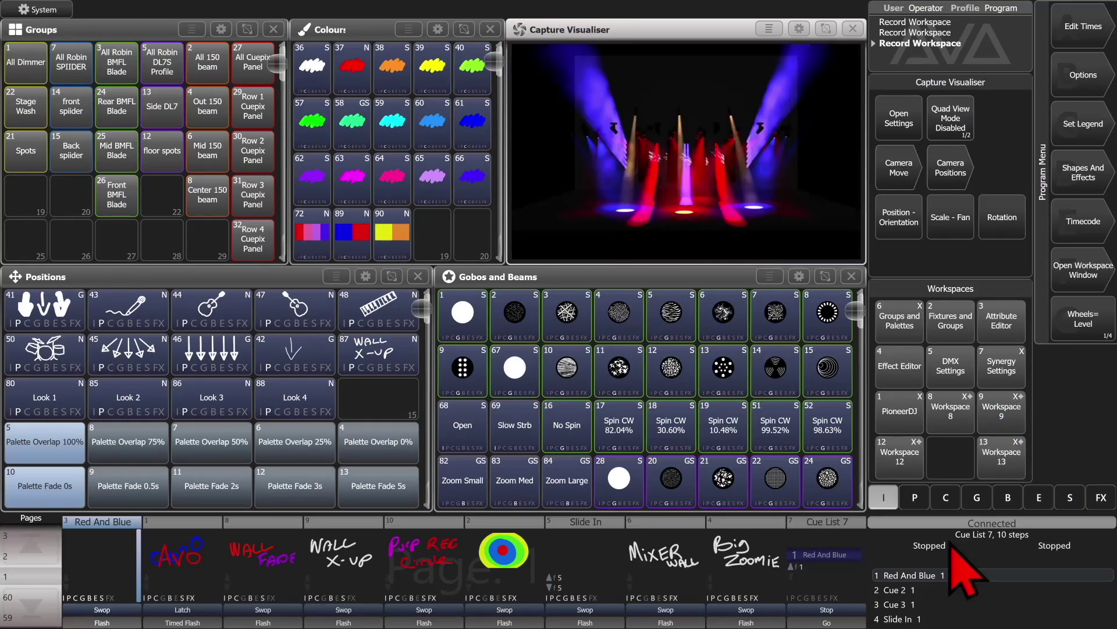
{"action": "left_click", "coordinate": [917, 458]}
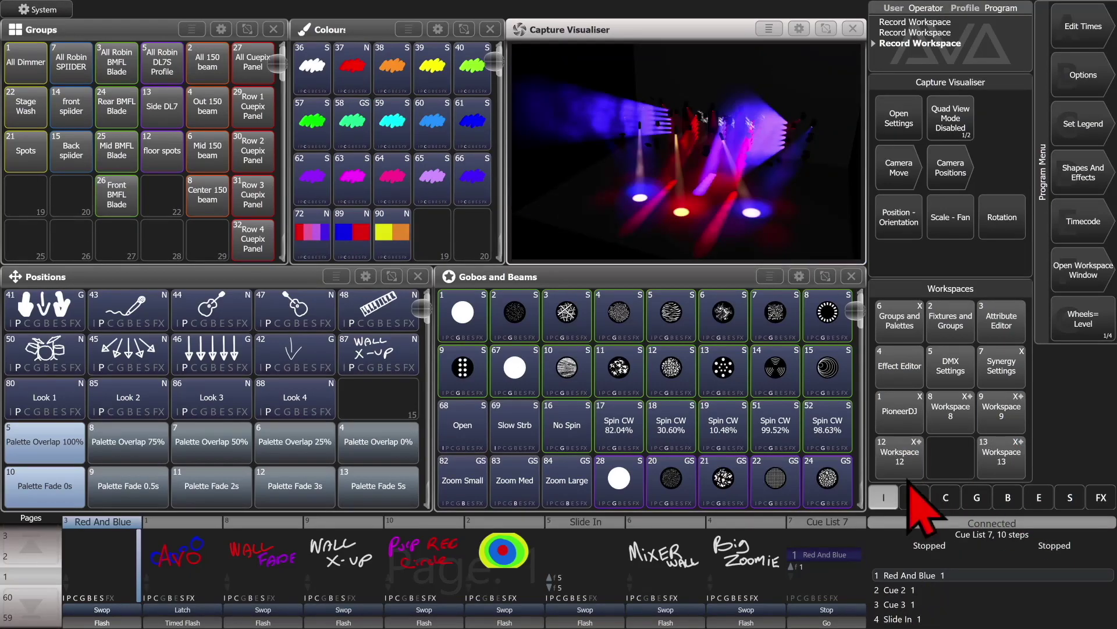
{"action": "left_click", "coordinate": [1005, 454]}
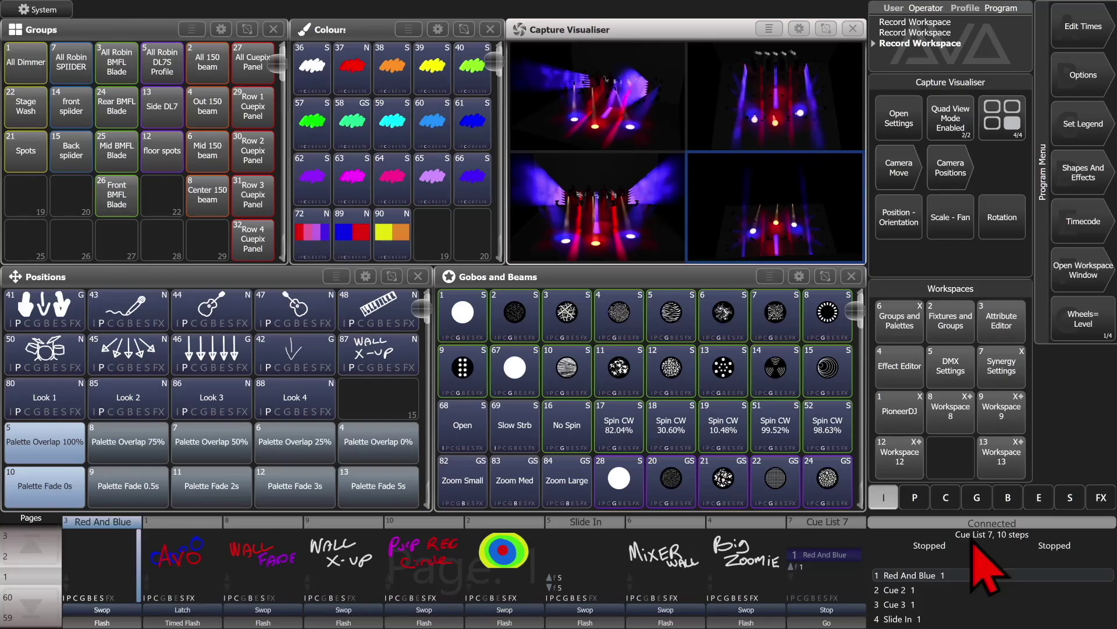
Enable Virtual Hardware under System > Display Setup and return to the Program Menu.
{"action": "left_click", "coordinate": [17, 12]}
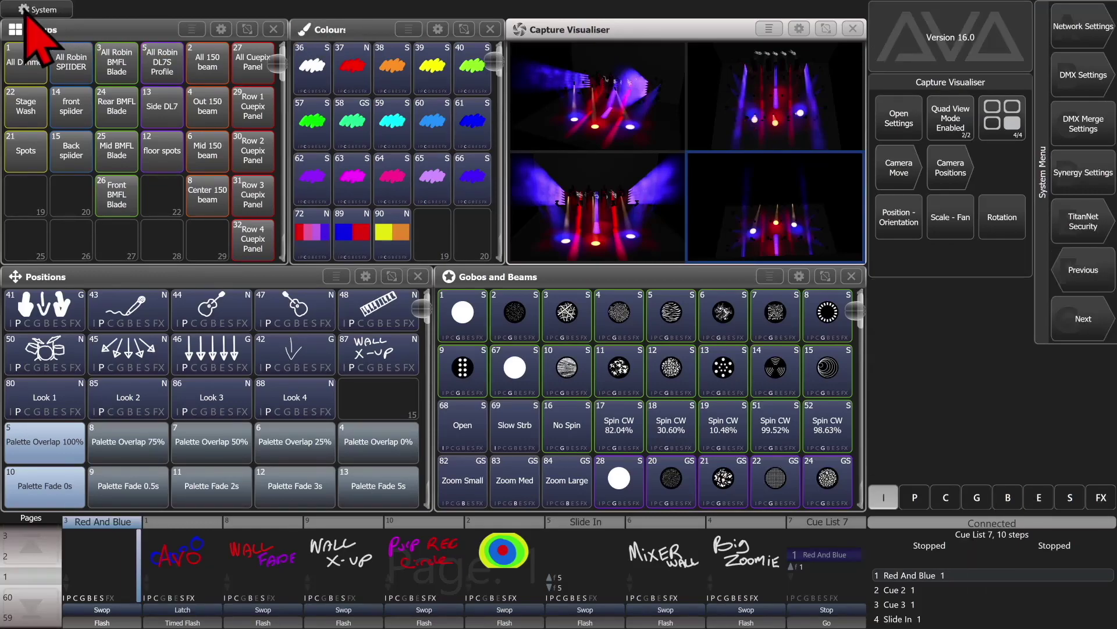
{"action": "left_click", "coordinate": [1093, 185]}
{"action": "left_click", "coordinate": [1106, 135]}
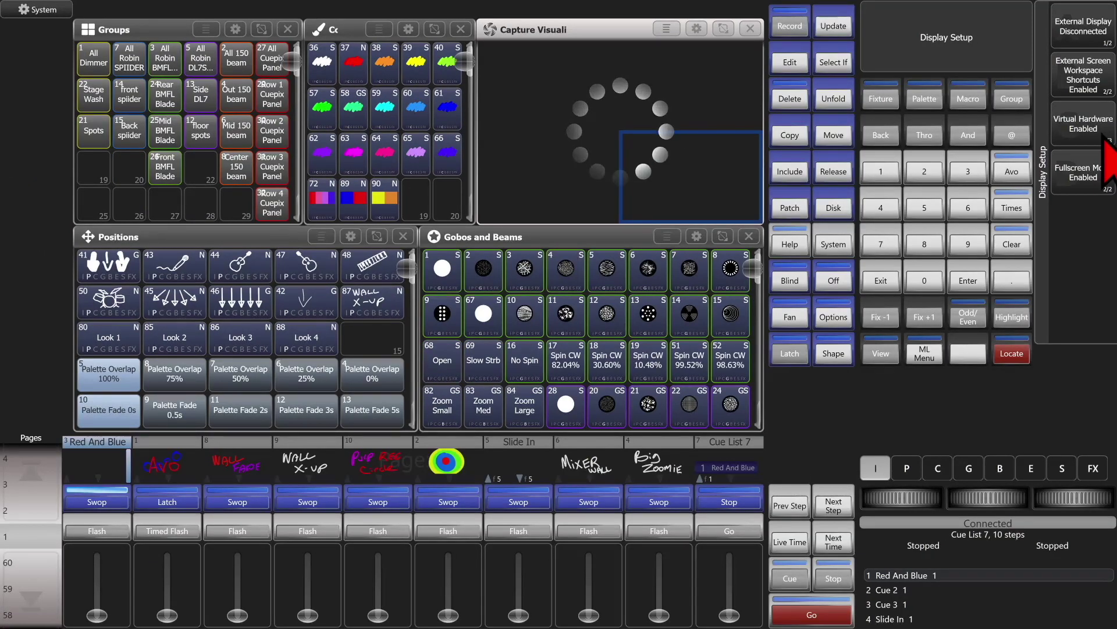
{"action": "left_click", "coordinate": [892, 287]}
{"action": "left_click", "coordinate": [891, 282]}
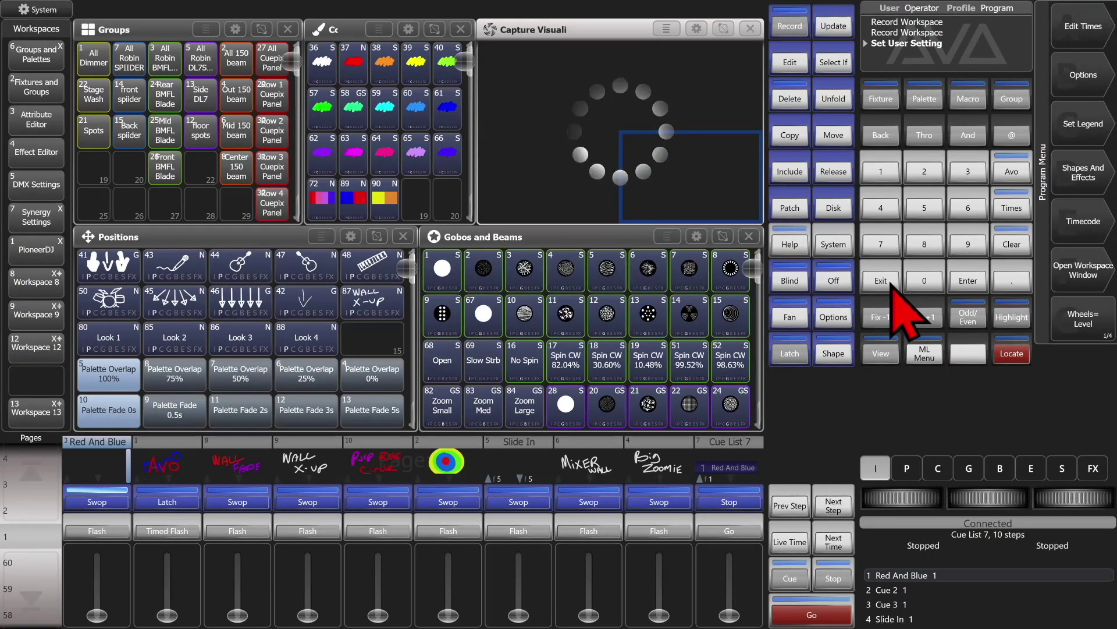